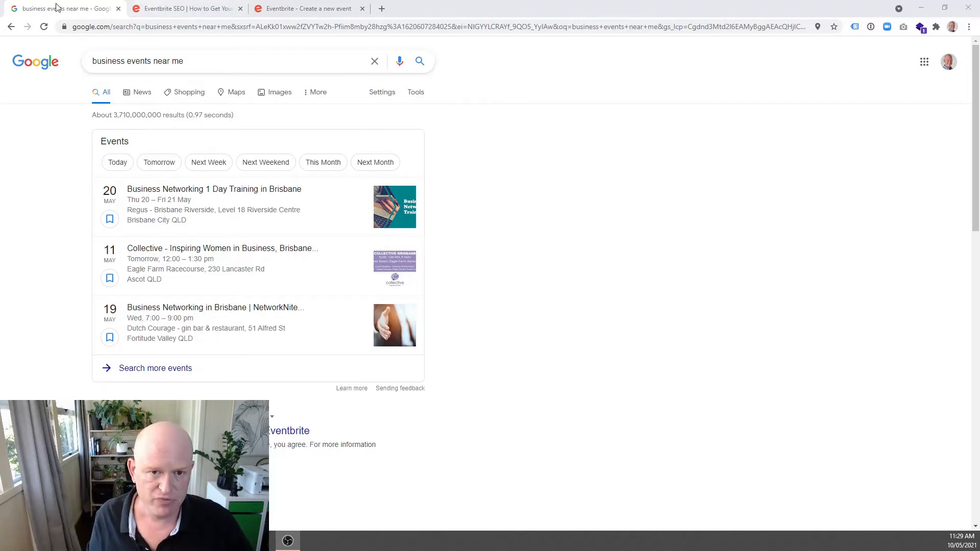
# - Open the event preview page and review its banner, summary, description headings and tags
pyautogui.click(208, 5)
pyautogui.scroll(3, 163, 193)
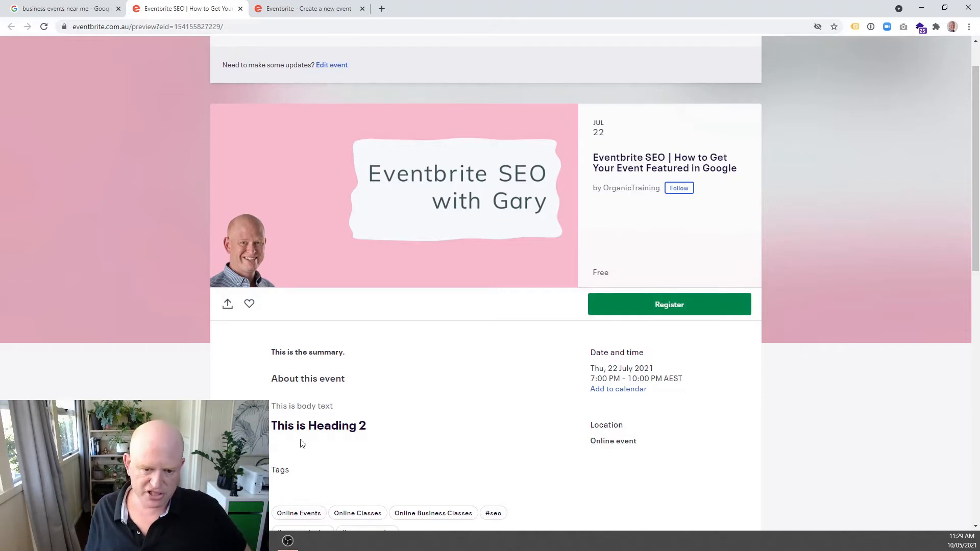
pyautogui.scroll(-2, 287, 351)
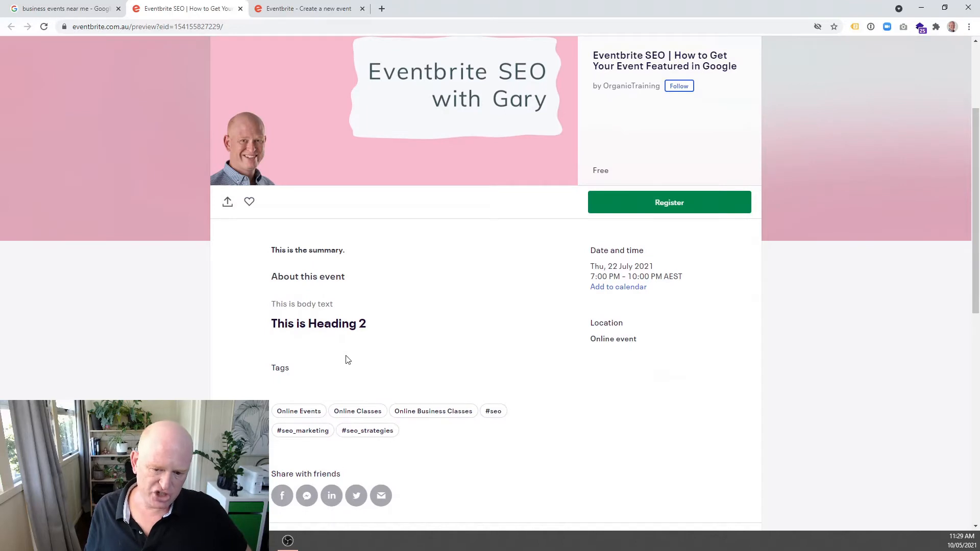
pyautogui.scroll(2, 430, 388)
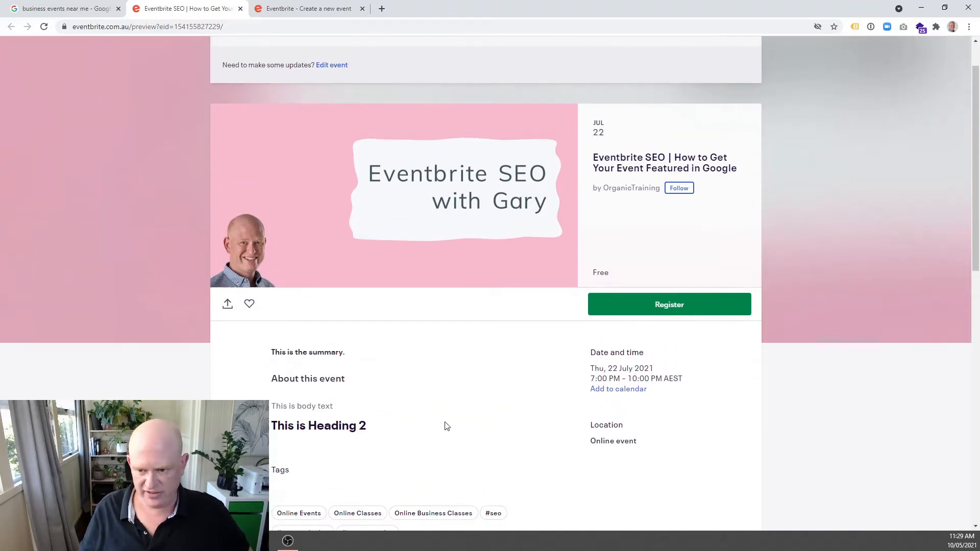
# - Compare the event title in the Basic Info form with the title on the preview page and the Google event listings
pyautogui.click(283, 9)
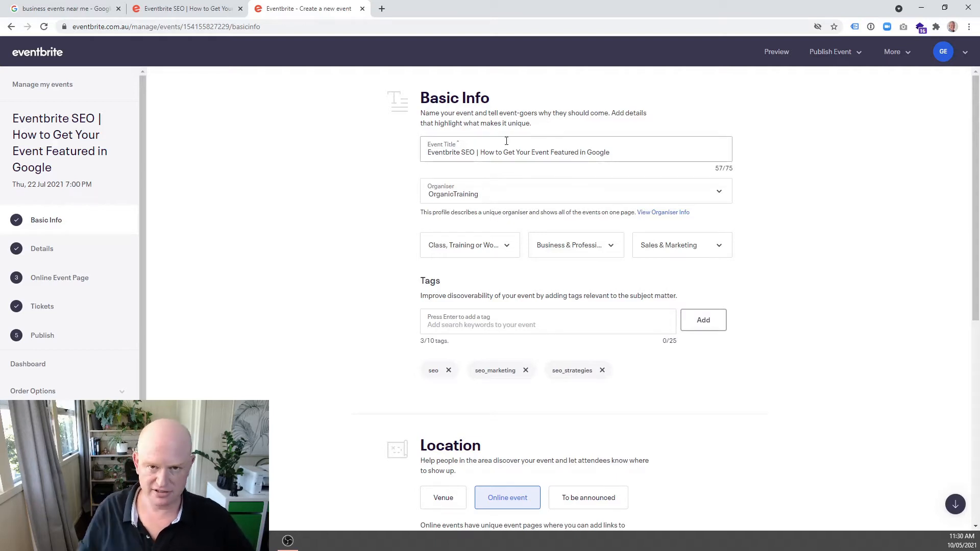
pyautogui.click(206, 4)
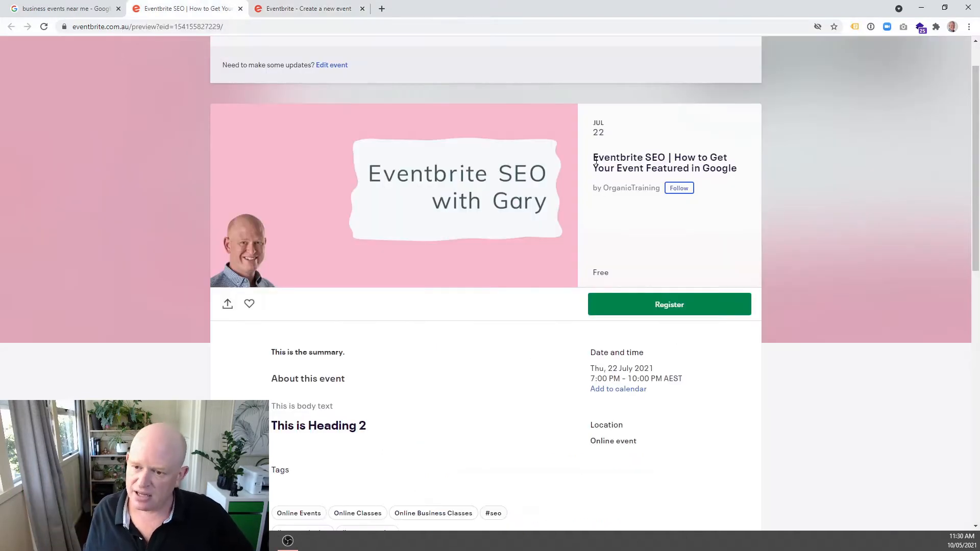
pyautogui.moveTo(592, 159); pyautogui.dragTo(737, 169)
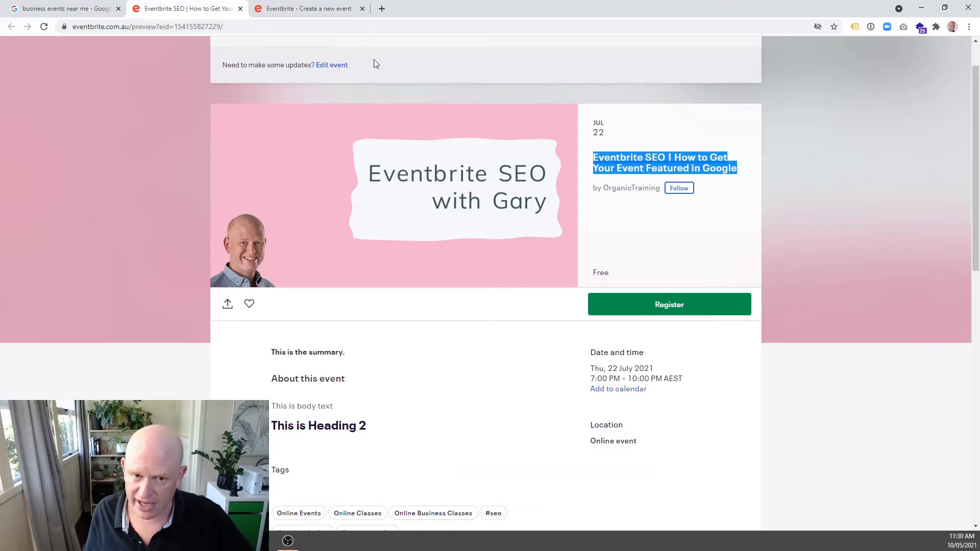
pyautogui.click(342, 7)
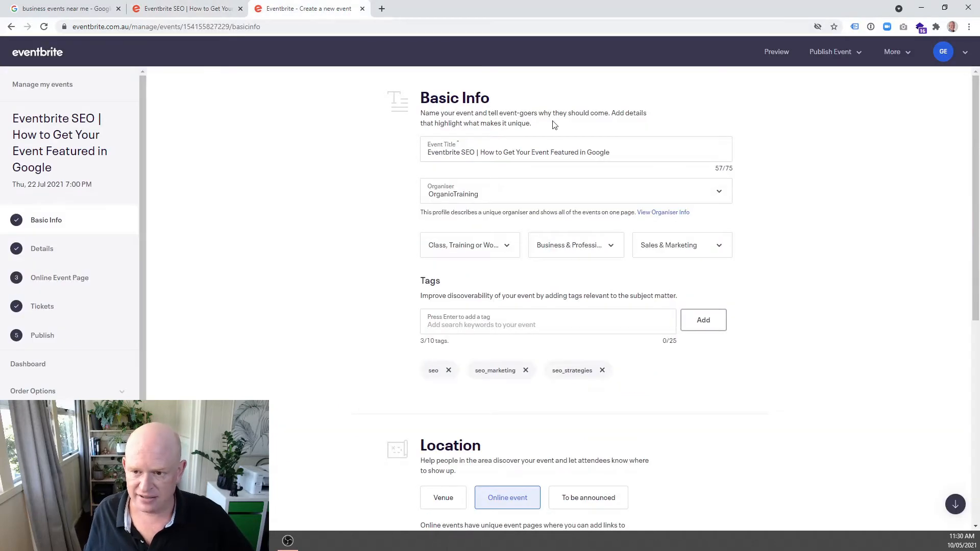
pyautogui.click(47, 4)
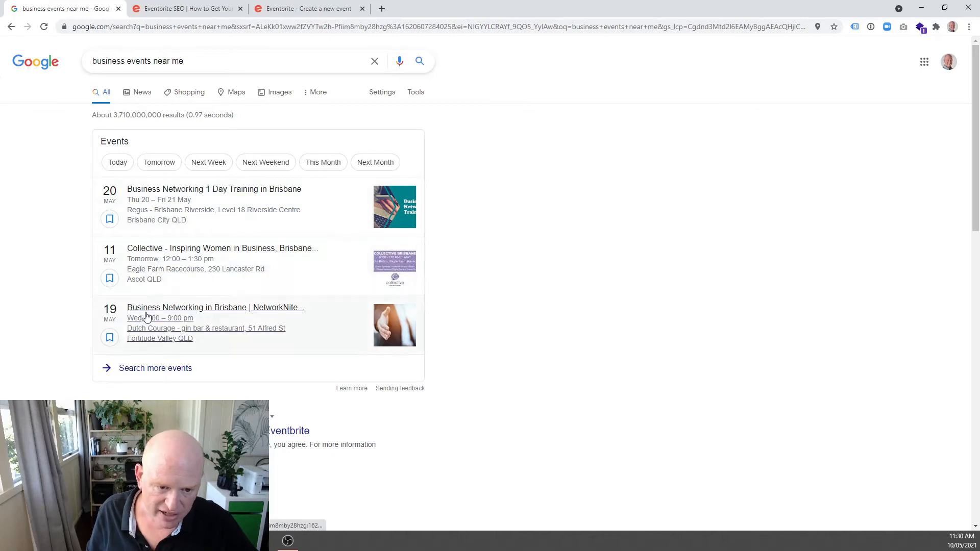
# - Return to the event's Basic Info form and review the available event type options, keeping the current one
pyautogui.click(299, 7)
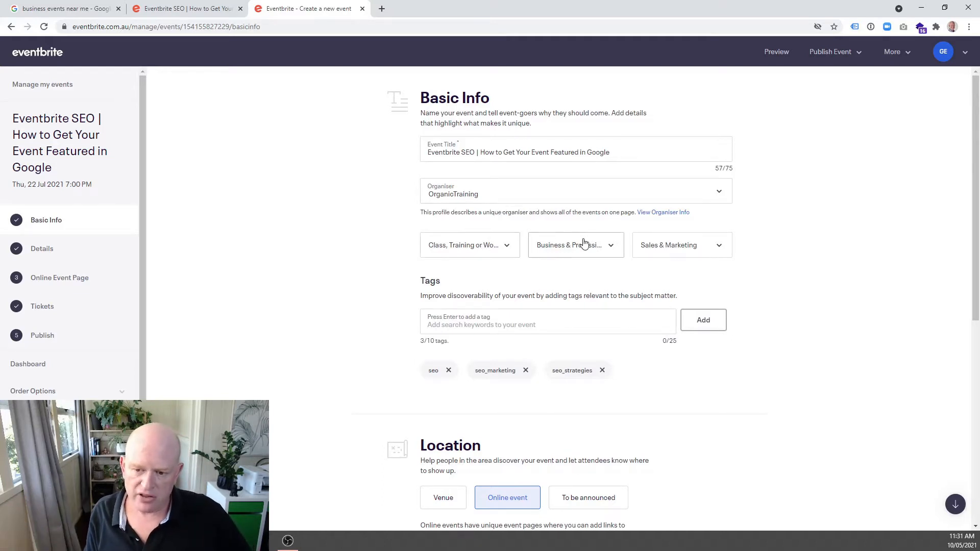
pyautogui.click(511, 248)
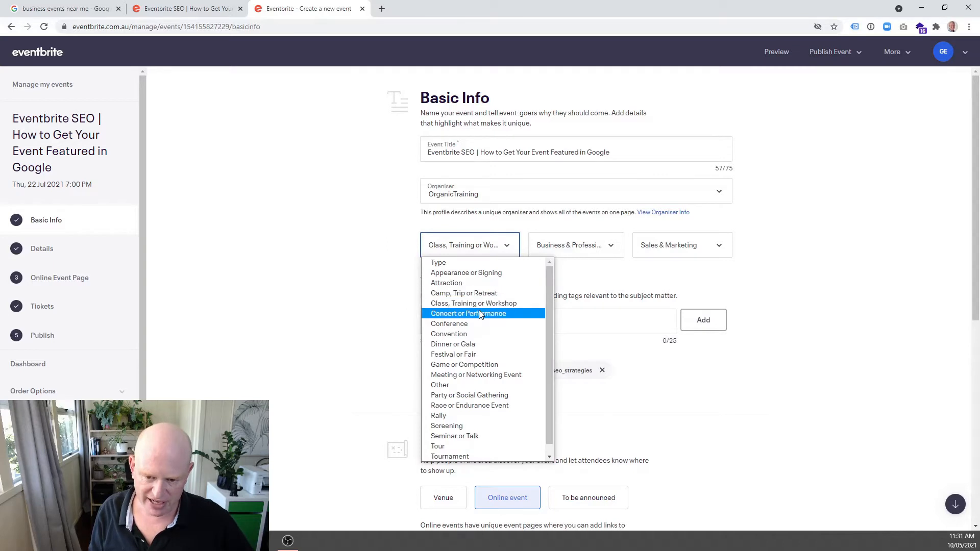
pyautogui.click(793, 245)
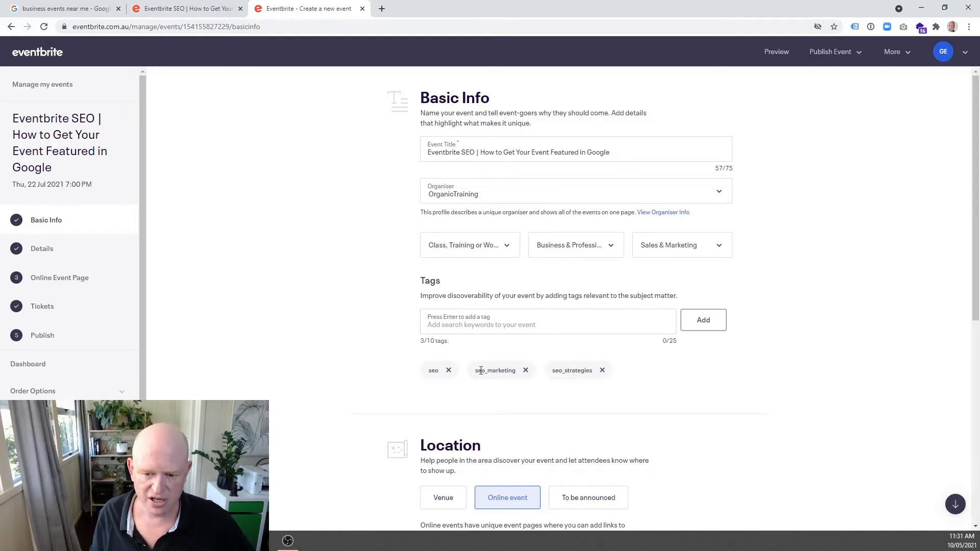
# - Search the event tags for cooking and add the suggested tag cooking_class
pyautogui.click(488, 327)
pyautogui.write('o')
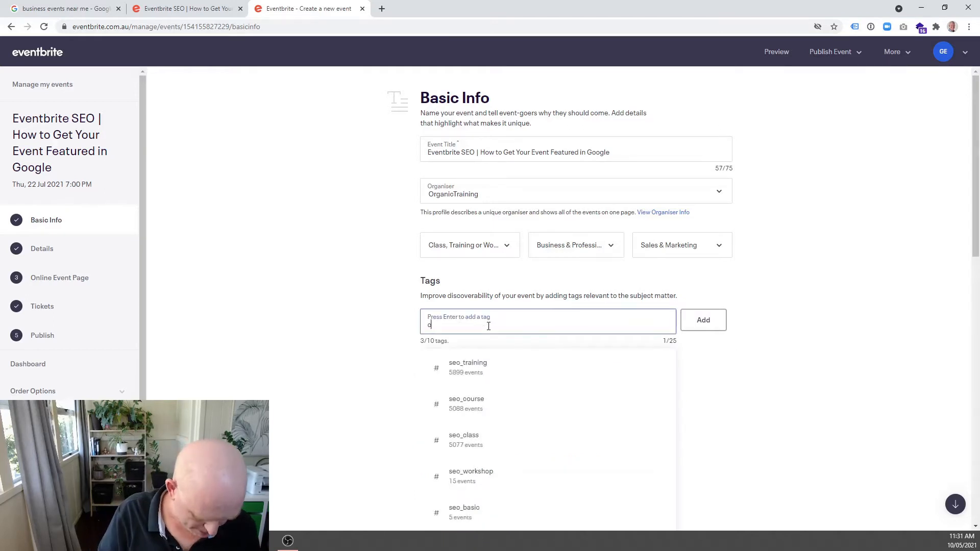
pyautogui.write('ooking')
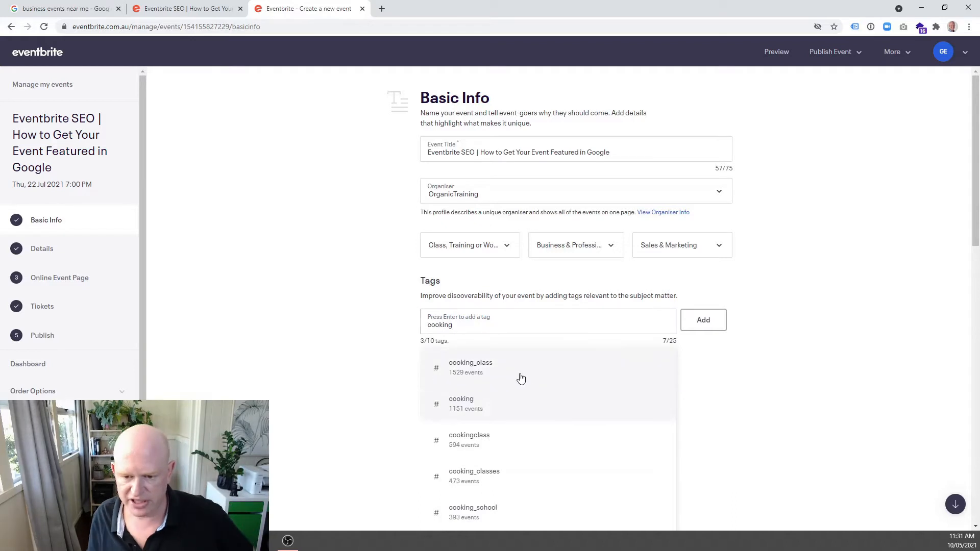
pyautogui.click(481, 374)
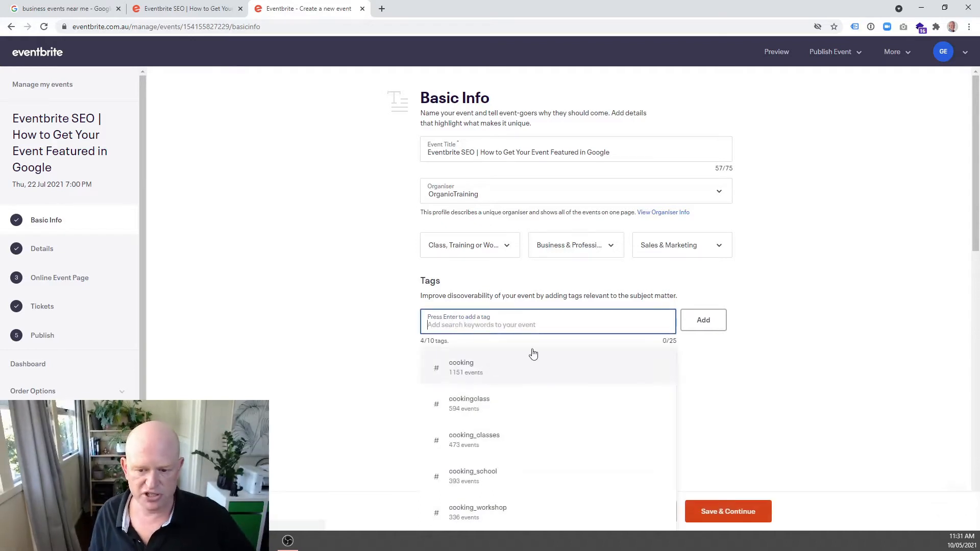
pyautogui.click(739, 359)
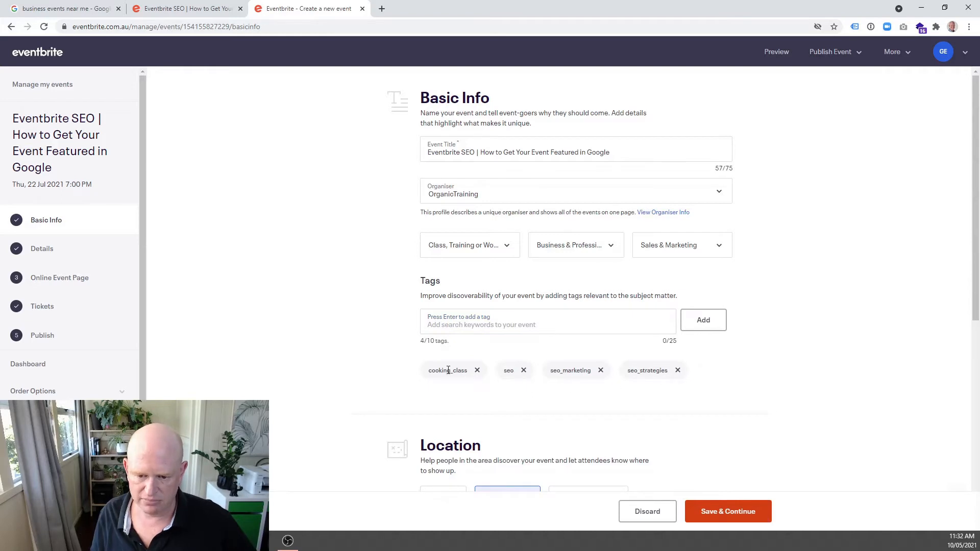
# - Review the event's location, date and time, and time zone settings in the Basic Info form
pyautogui.scroll(-1, 456, 281)
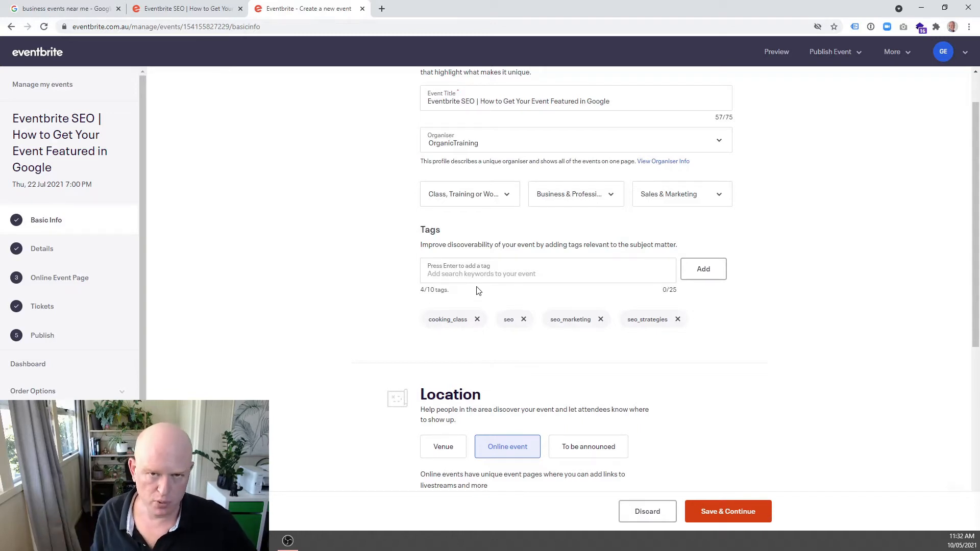
pyautogui.scroll(-4, 408, 319)
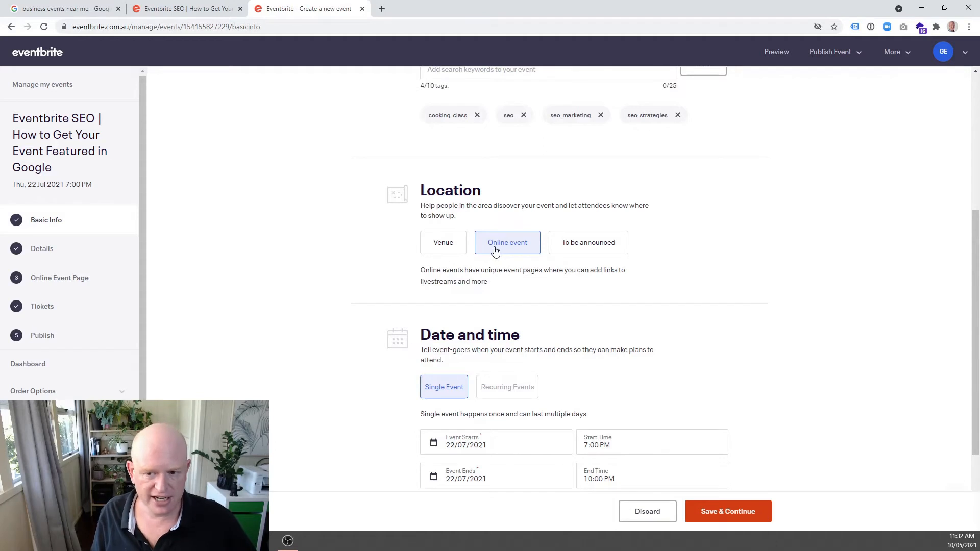
pyautogui.scroll(-2, 497, 253)
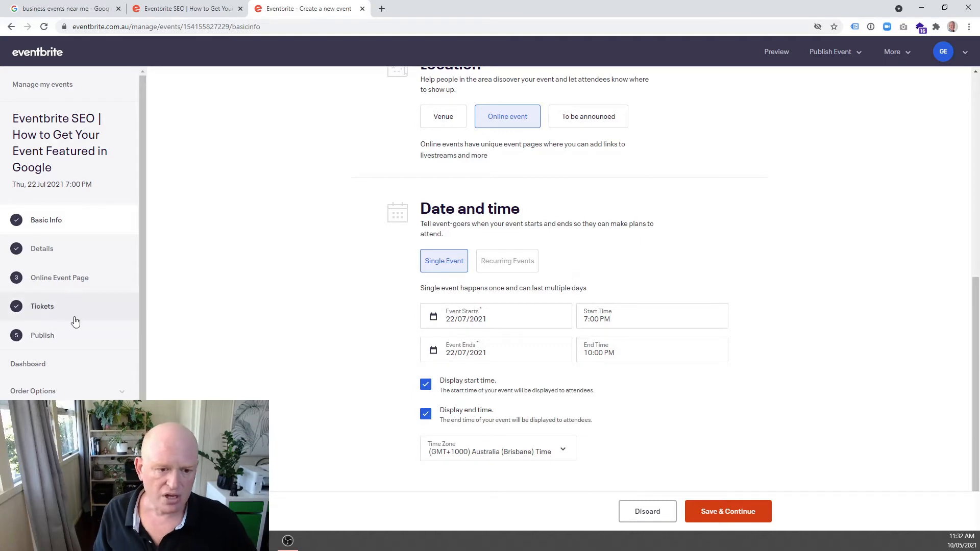
# - Open the event's Details page and compare the main event image with how it appears in the preview
pyautogui.click(43, 250)
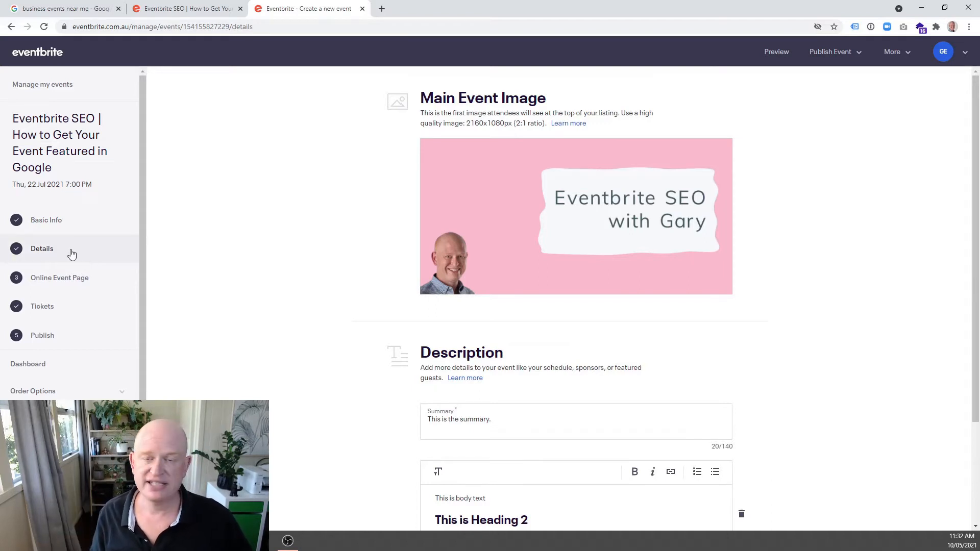
pyautogui.moveTo(569, 243)
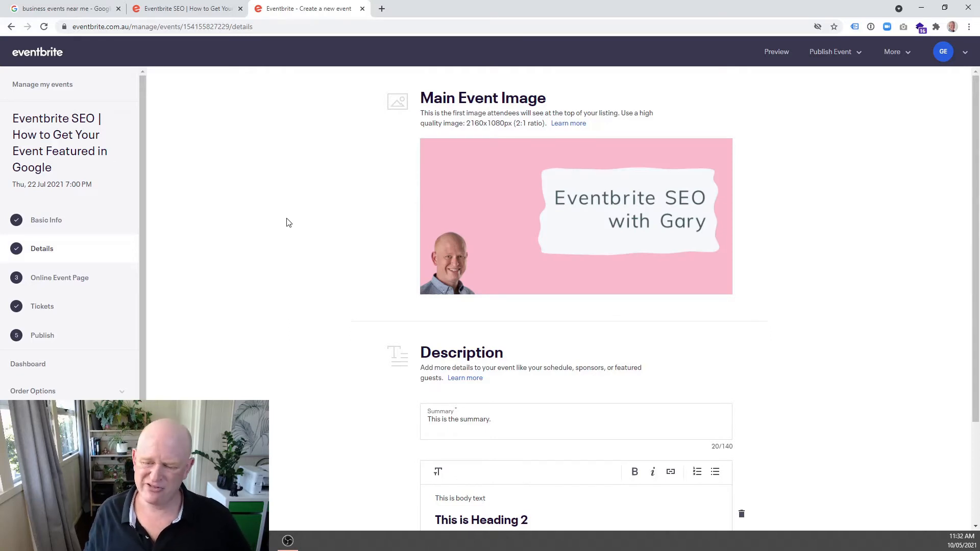
pyautogui.click(204, 9)
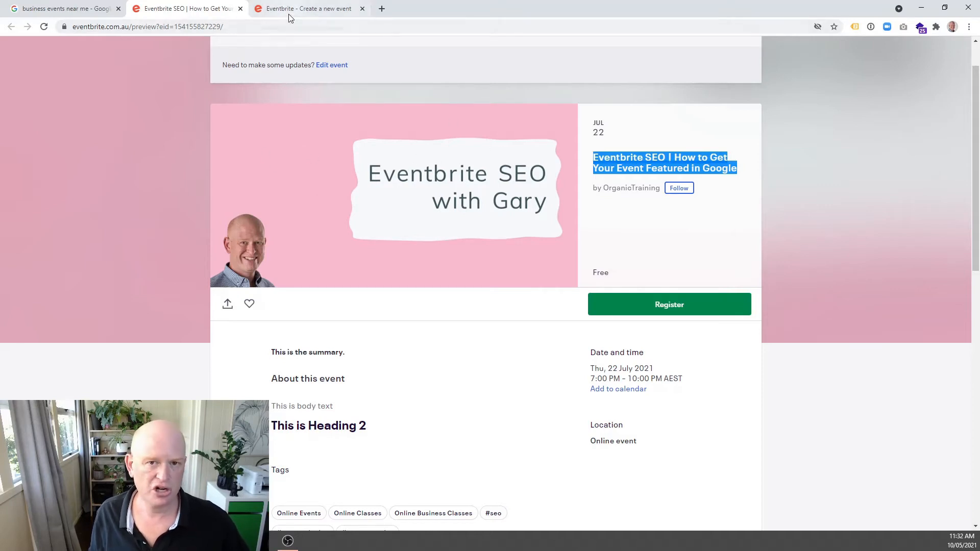
pyautogui.click(317, 13)
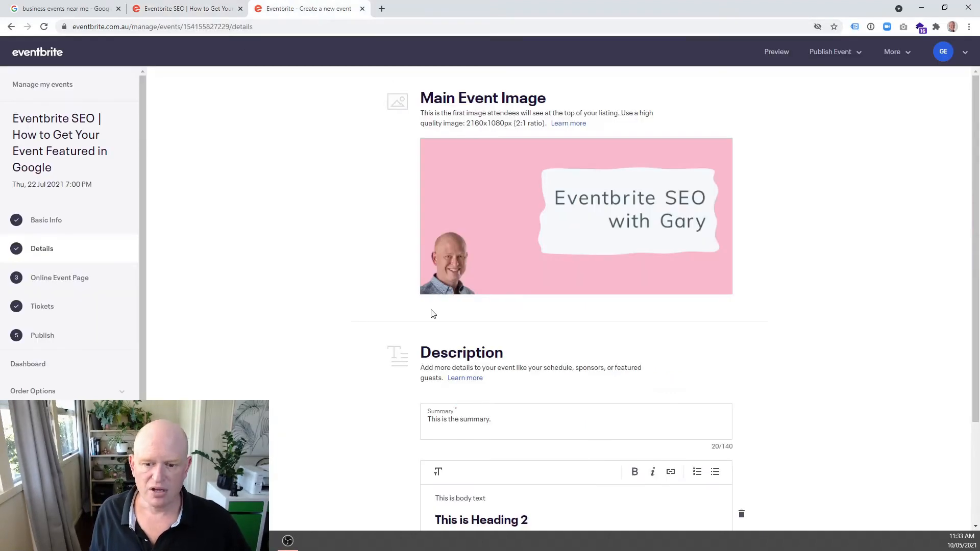
# - Check where the description's summary appears in the event preview by highlighting the line "This is the summary."
pyautogui.scroll(-2, 449, 313)
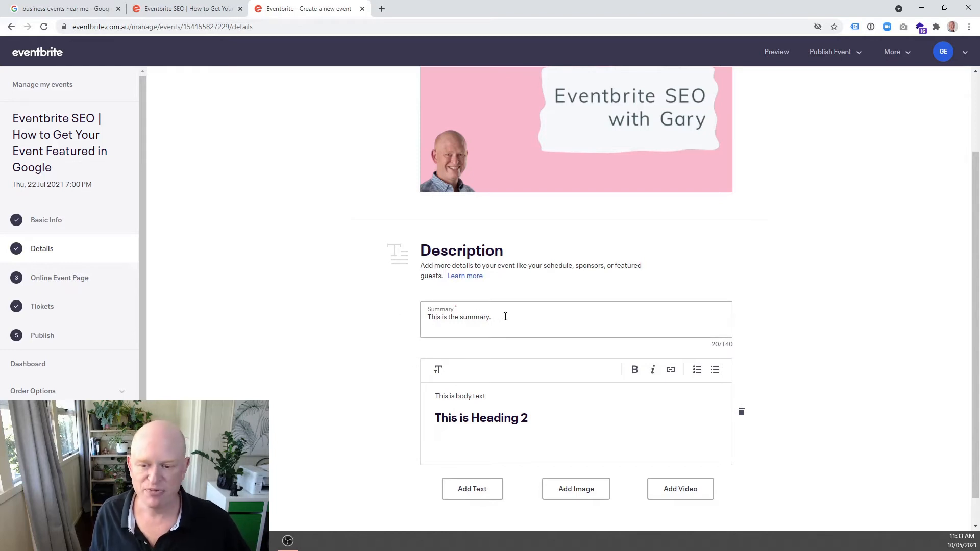
pyautogui.click(189, 8)
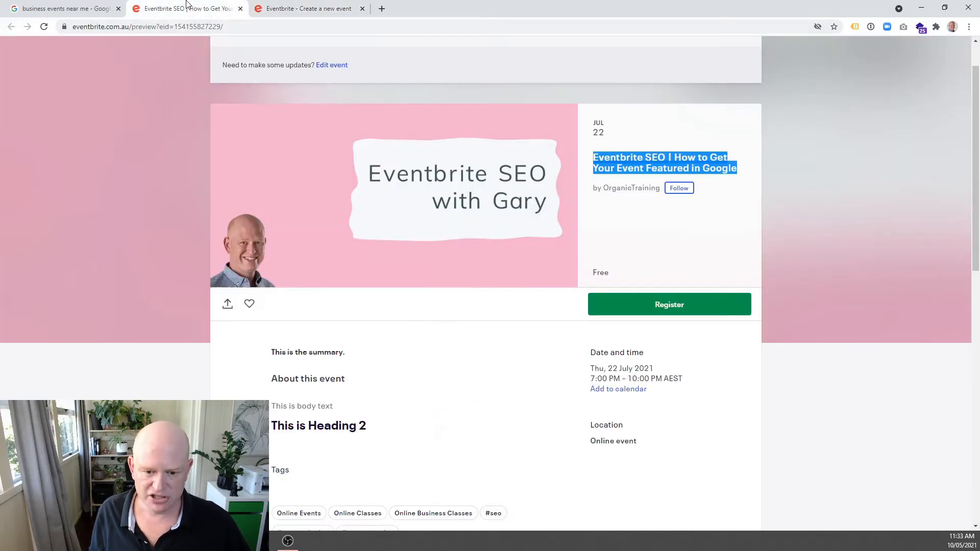
pyautogui.click(335, 361)
pyautogui.rightClick(335, 361)
pyautogui.click(301, 351)
pyautogui.moveTo(268, 351); pyautogui.dragTo(359, 354)
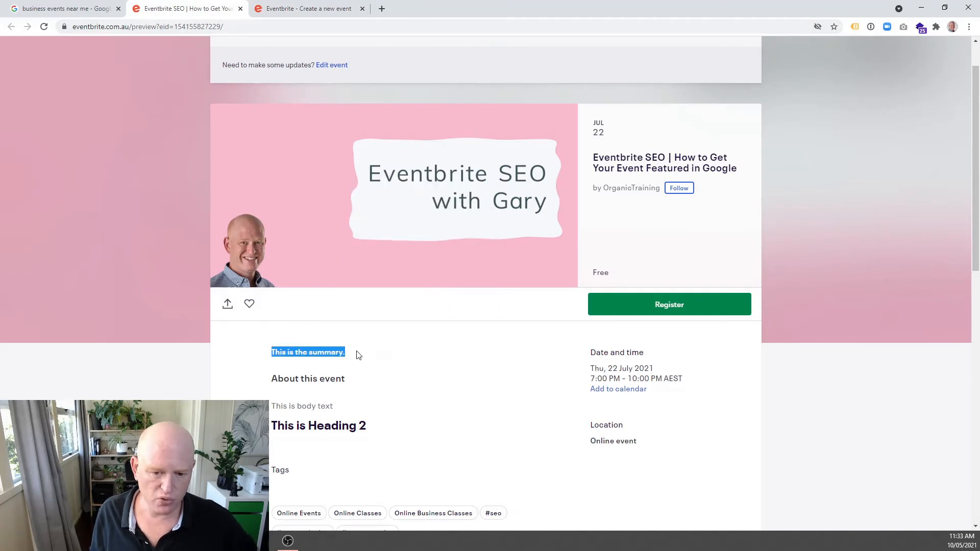
pyautogui.click(278, 8)
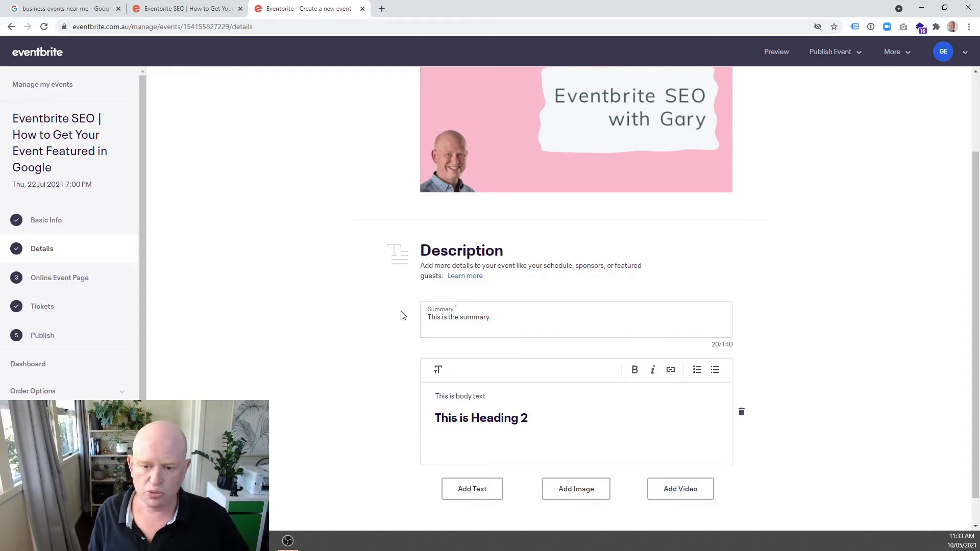
# - Examine the Summary field and description text block on the Details page, highlighting the line "This is body text"
pyautogui.click(433, 329)
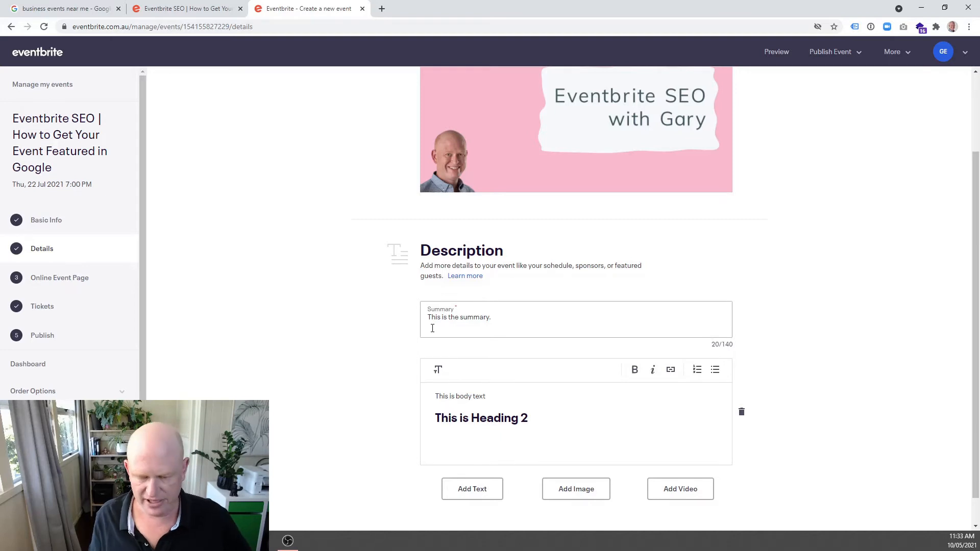
pyautogui.scroll(-1, 468, 350)
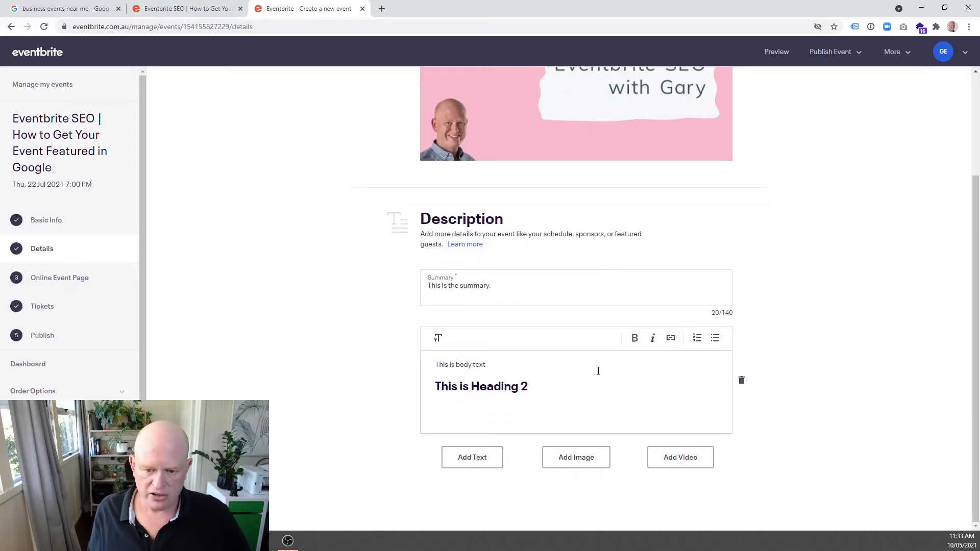
pyautogui.click(598, 371)
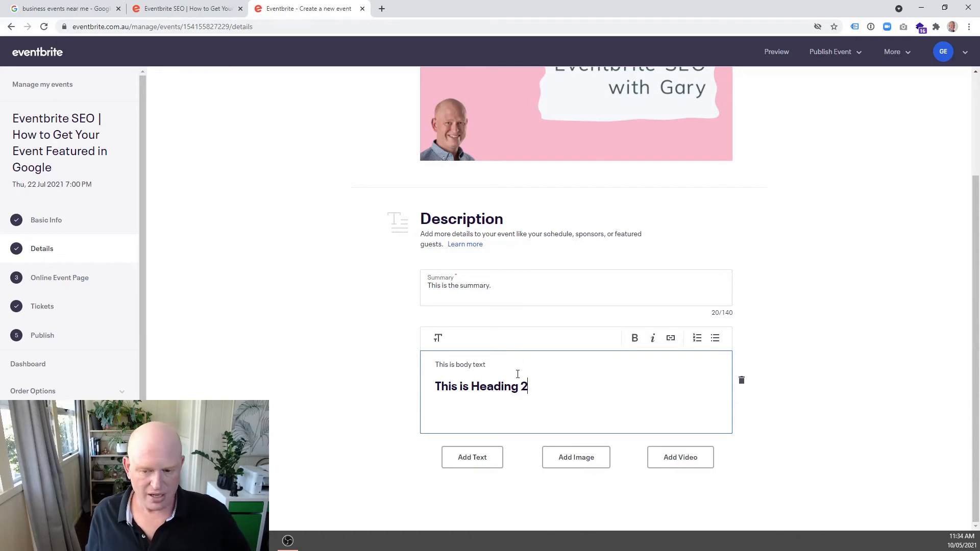
pyautogui.moveTo(503, 364); pyautogui.dragTo(422, 373)
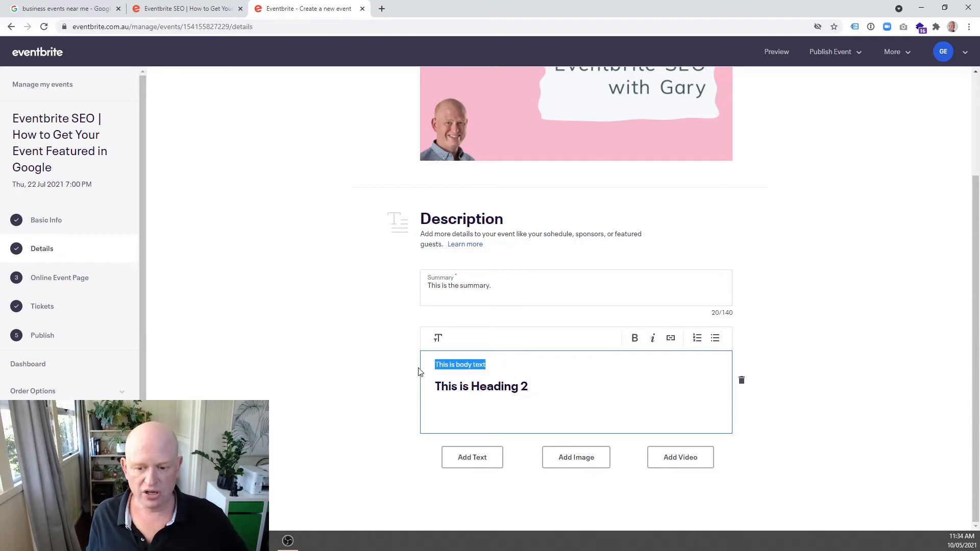
pyautogui.click(805, 339)
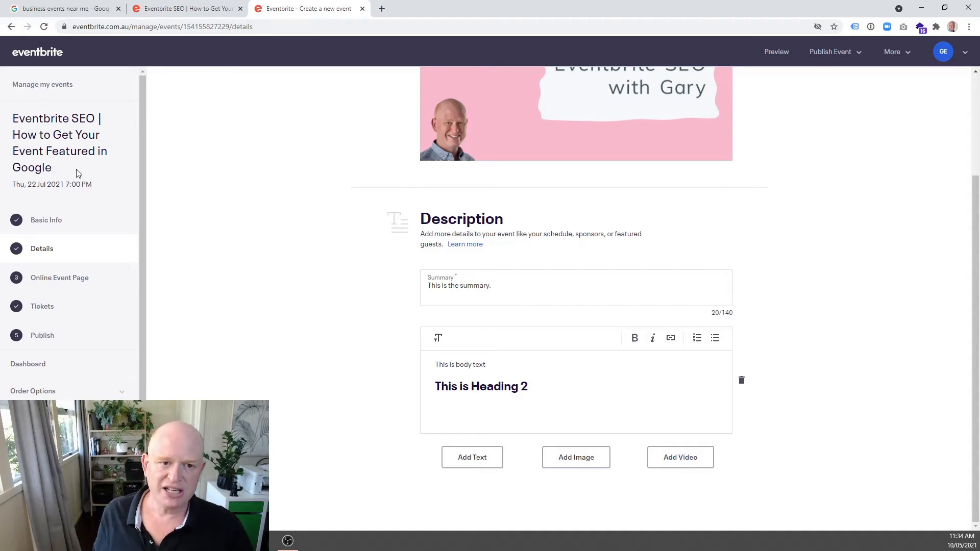
# - Revisit the Google event results, and examine the body text and Heading 2 lines in the event description editor
pyautogui.click(10, 11)
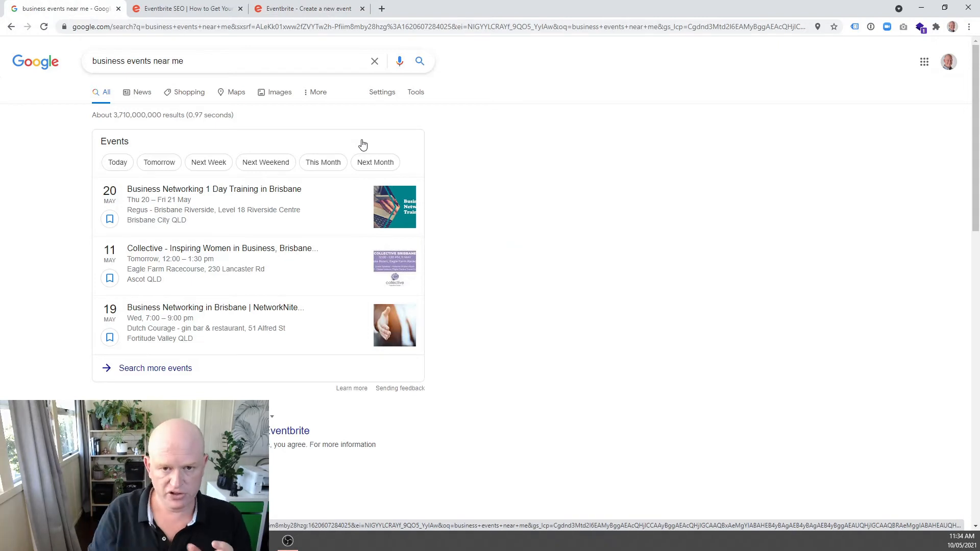
pyautogui.click(314, 6)
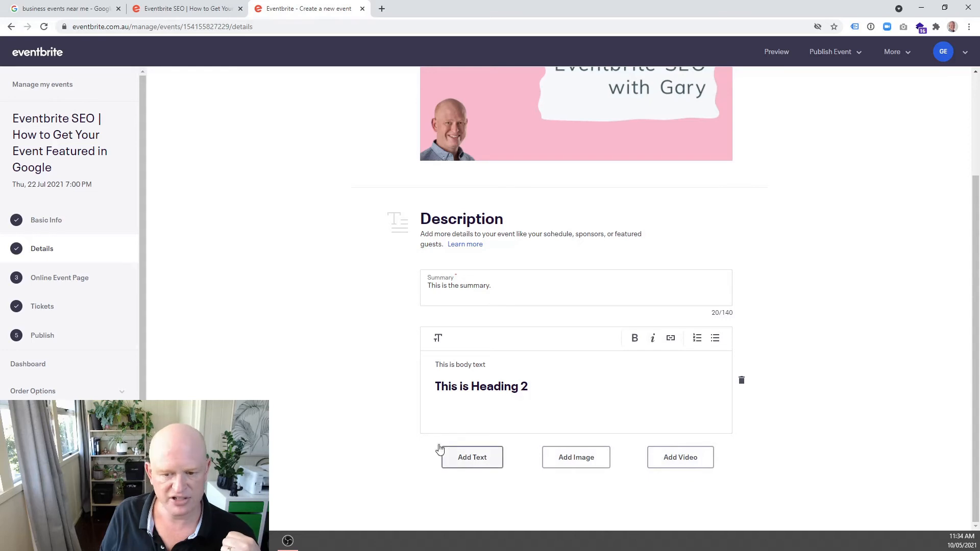
pyautogui.moveTo(505, 361); pyautogui.dragTo(428, 364)
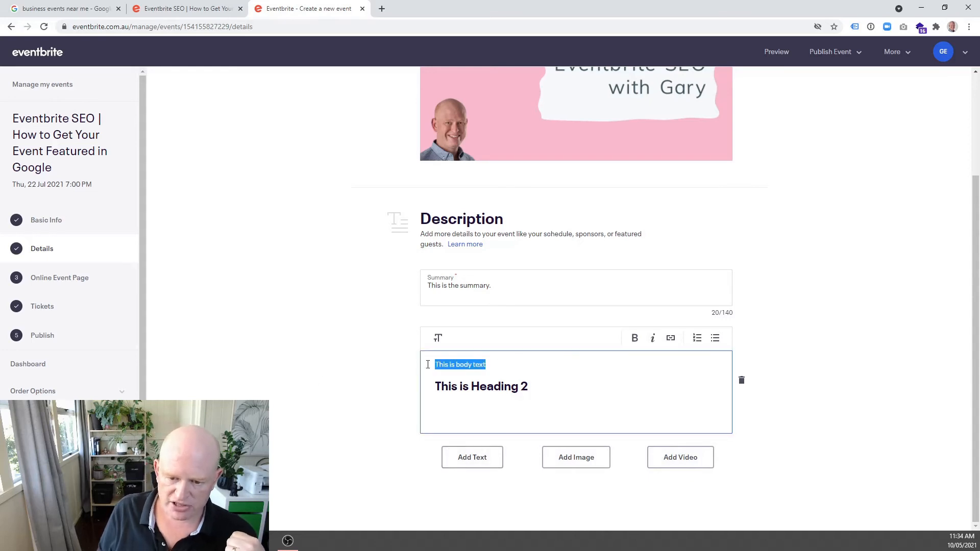
pyautogui.click(523, 384)
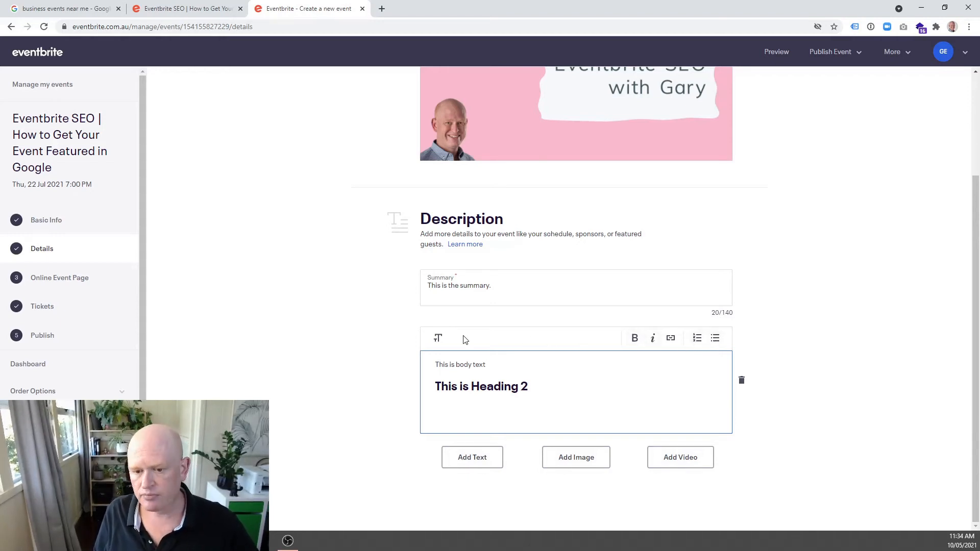
# - Add the line "Quote here" between the body text and the Heading 2 line in the event description
pyautogui.click(438, 339)
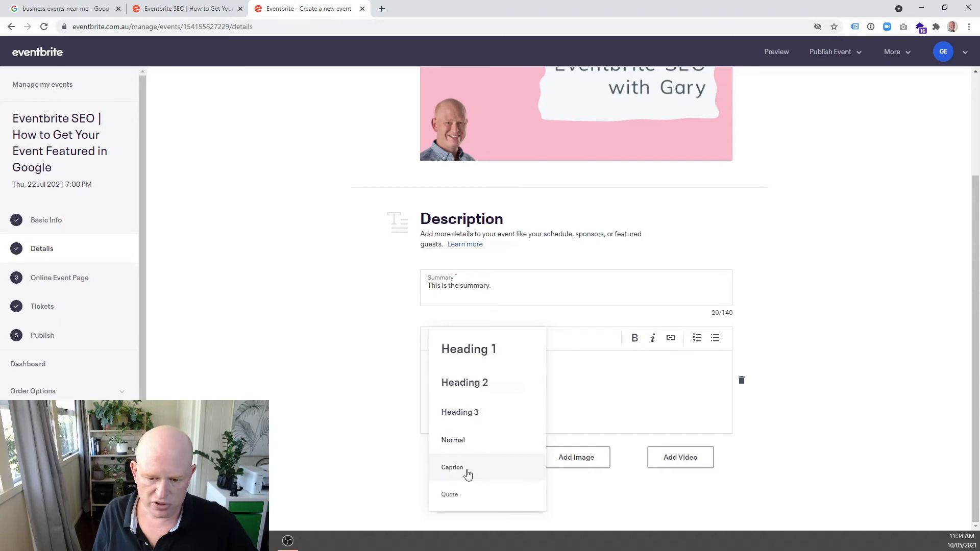
pyautogui.click(522, 380)
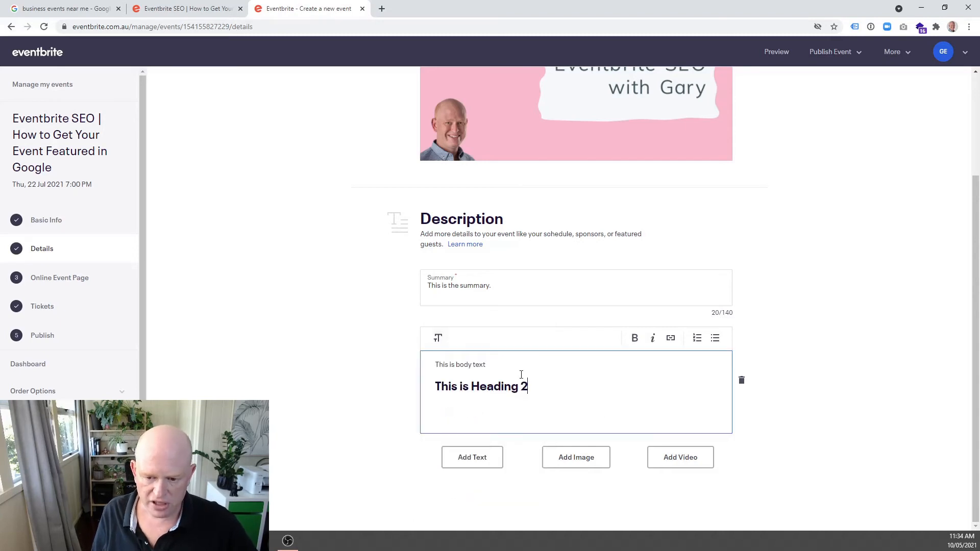
pyautogui.write('Qu')
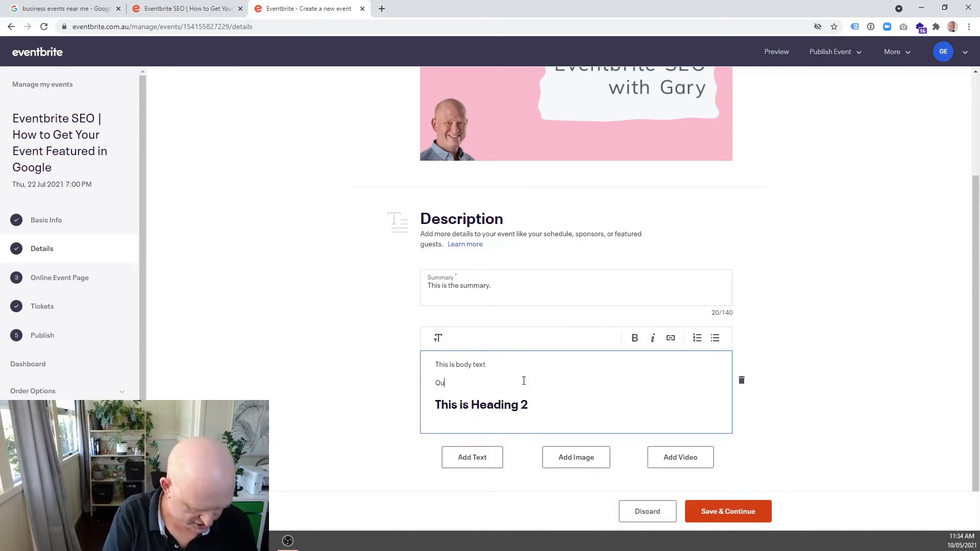
pyautogui.write('ote here')
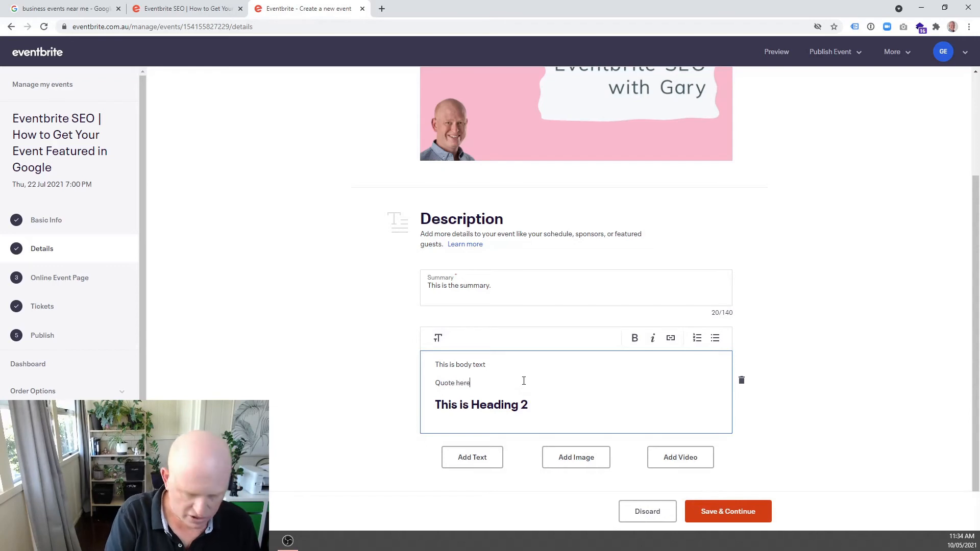
# - Select the "Quote here" line and review the text styles offered for it, without applying one
pyautogui.moveTo(474, 382); pyautogui.dragTo(434, 382)
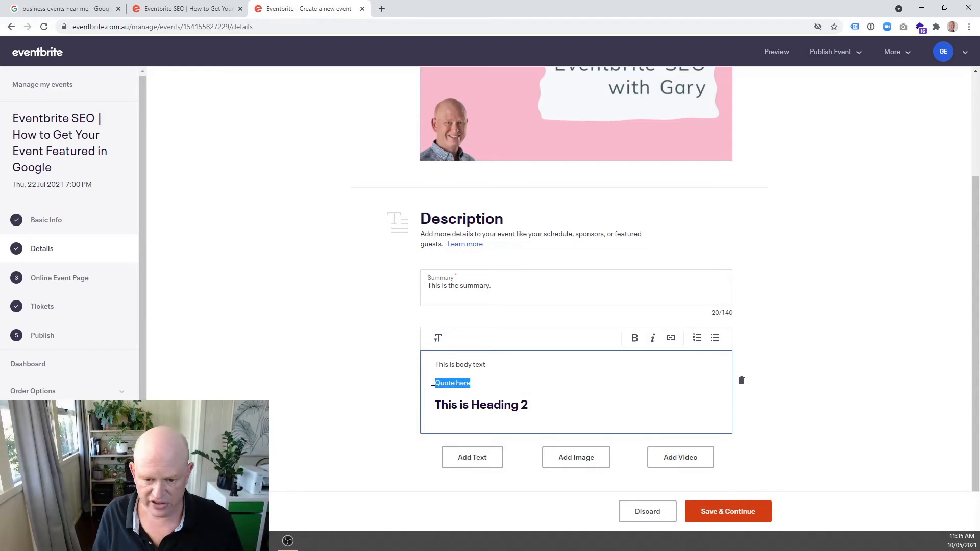
pyautogui.click(438, 338)
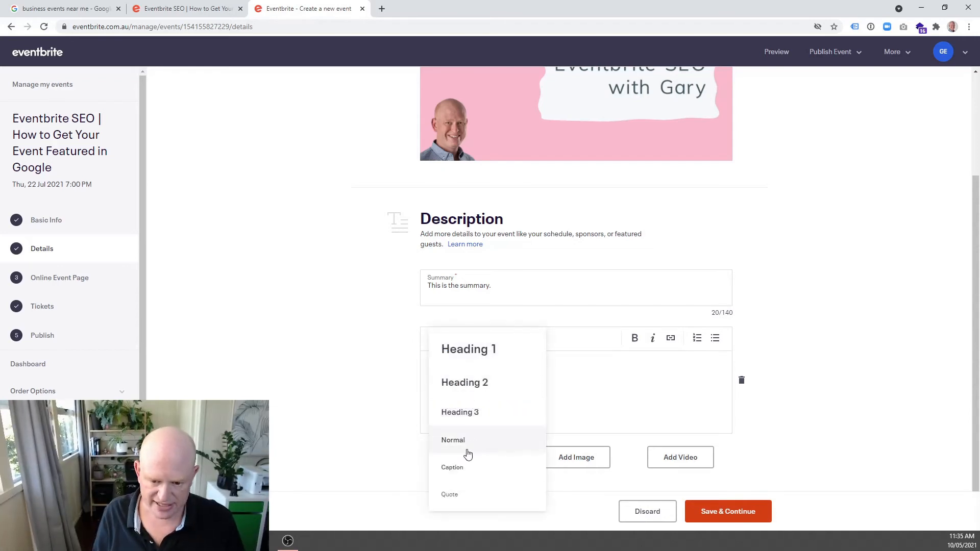
pyautogui.click(318, 344)
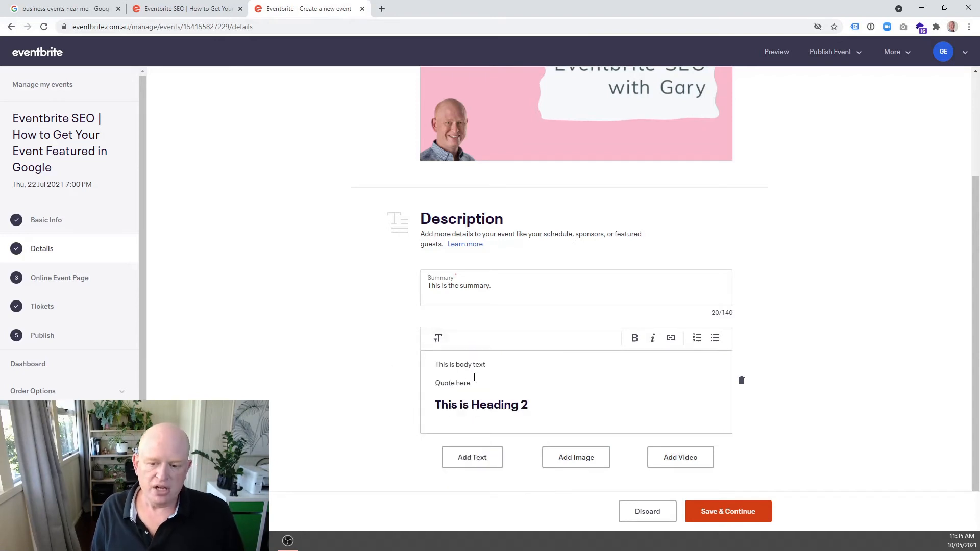
pyautogui.click(438, 338)
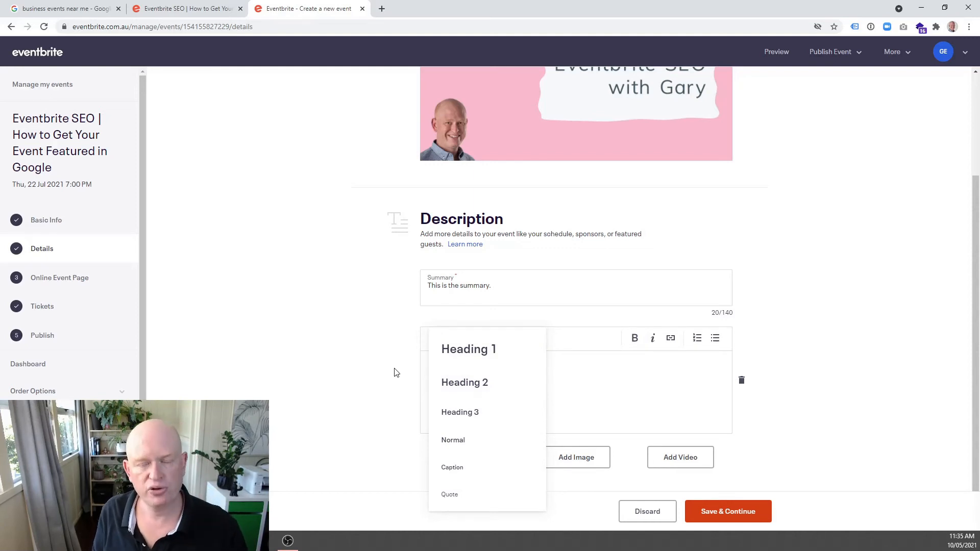
pyautogui.click(375, 370)
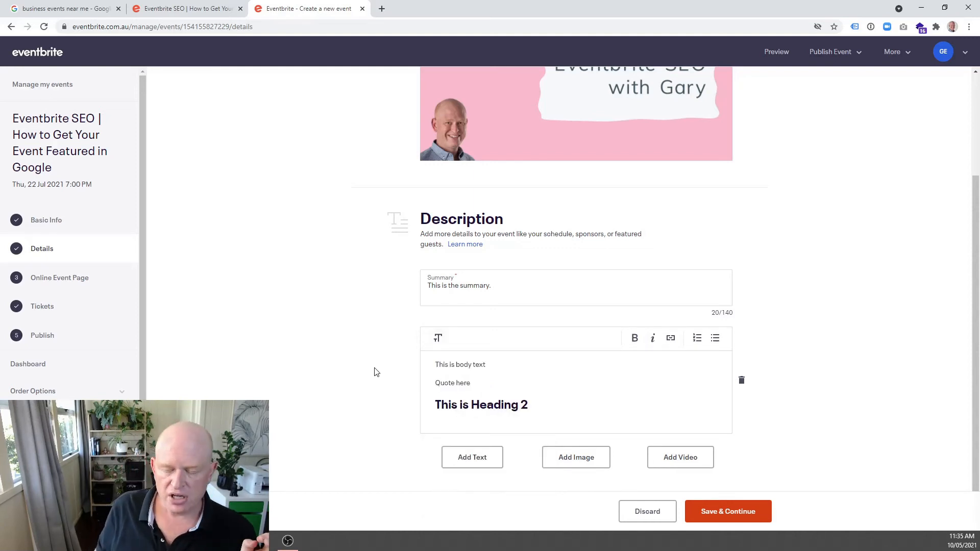
pyautogui.click(437, 339)
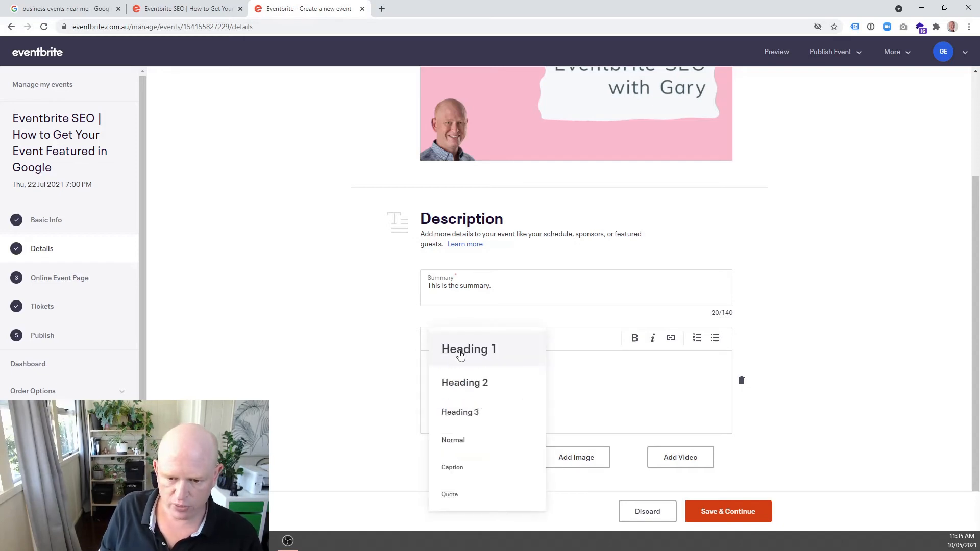
pyautogui.click(356, 356)
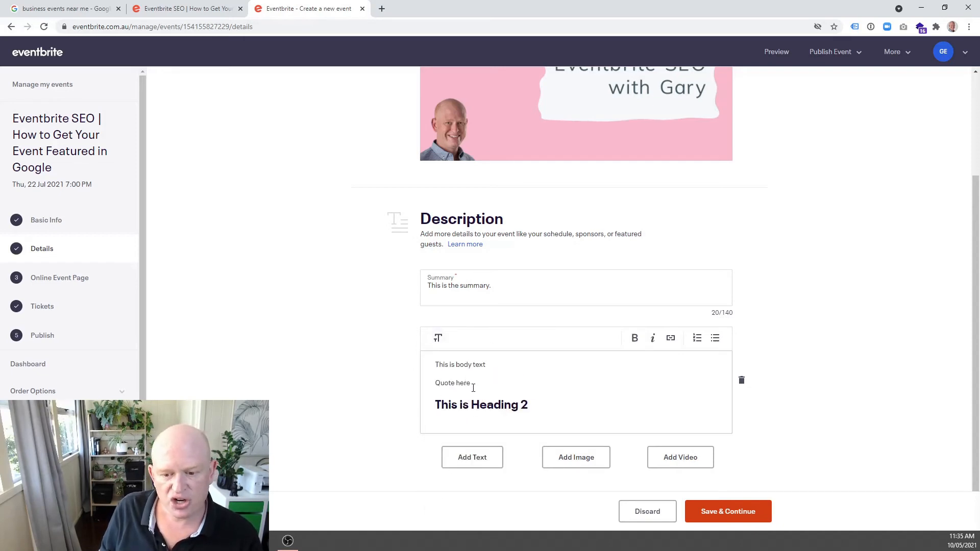
# - Go to the event's Basic Info page, saving the description changes
pyautogui.scroll(3, 486, 357)
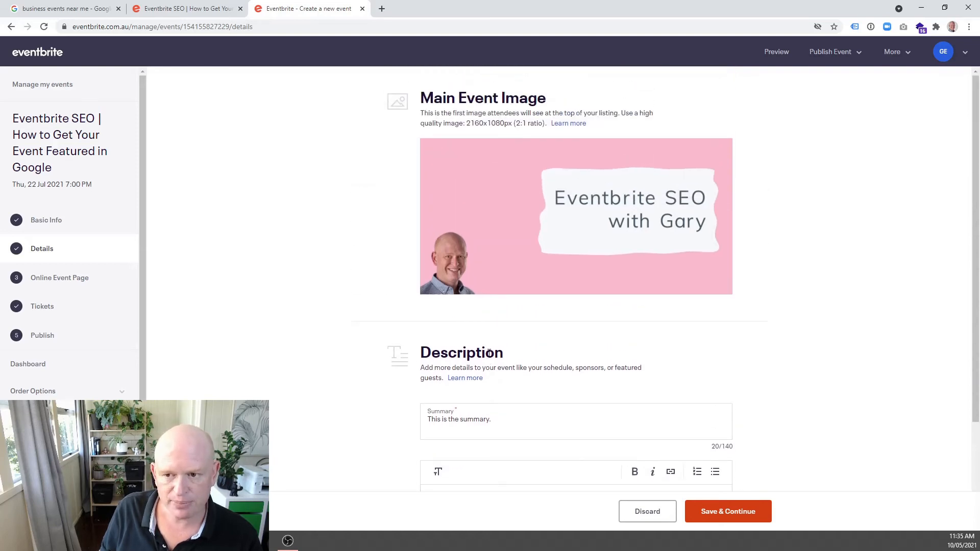
pyautogui.moveTo(564, 219)
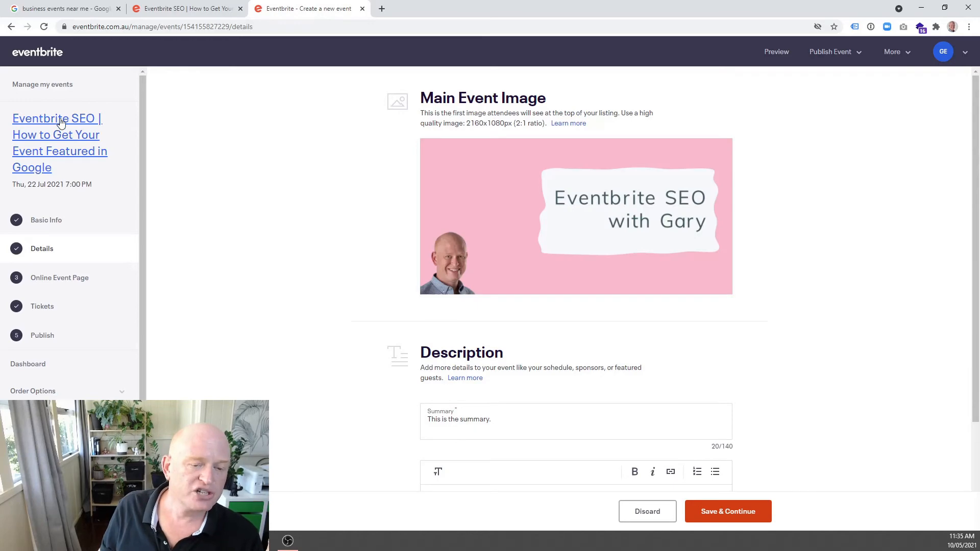
pyautogui.click(56, 220)
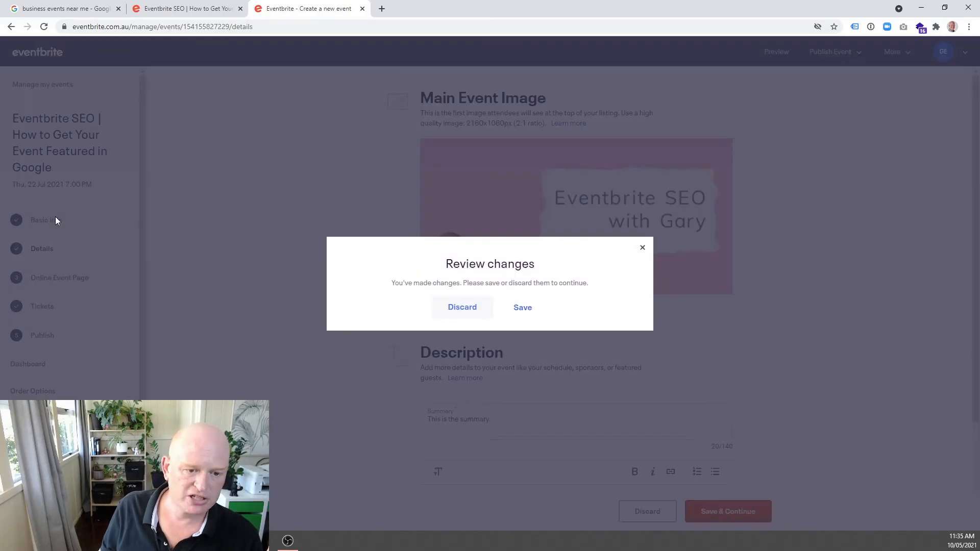
pyautogui.click(533, 312)
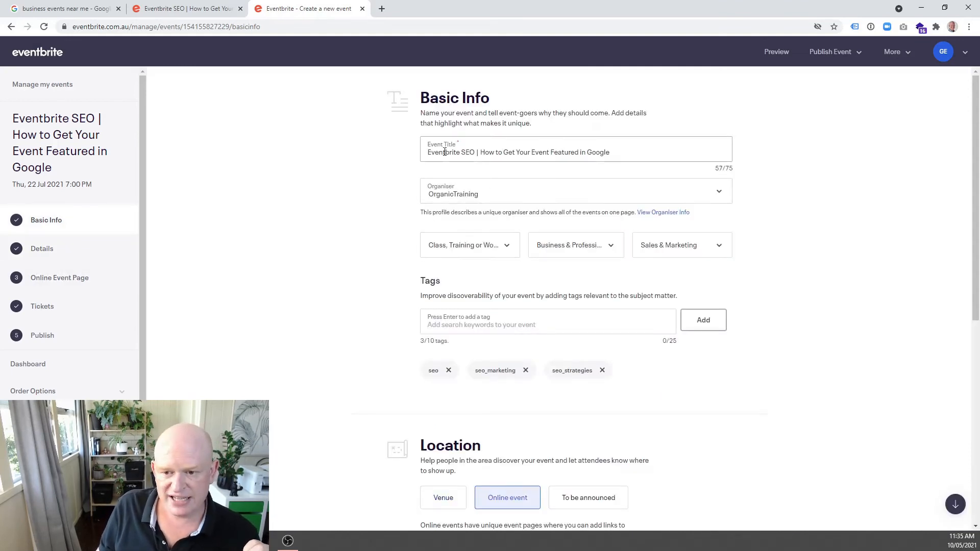
# - Highlight the event title in the preview and compare it with the event titles in the Google results
pyautogui.click(163, 9)
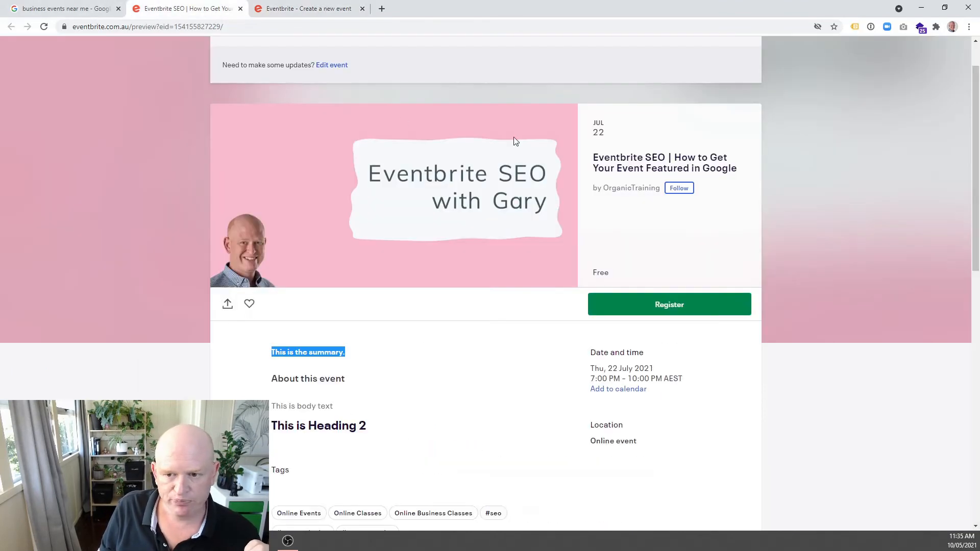
pyautogui.moveTo(593, 156); pyautogui.dragTo(737, 170)
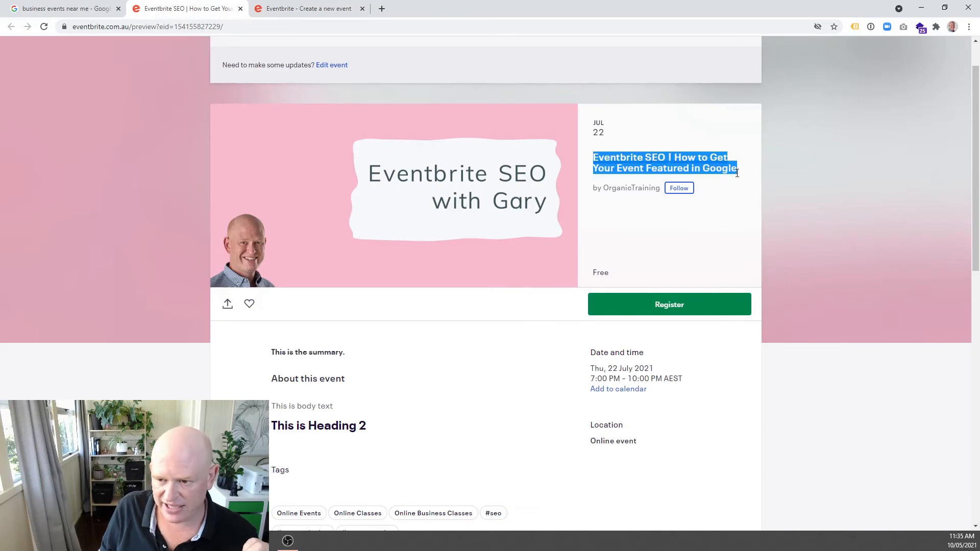
pyautogui.click(60, 9)
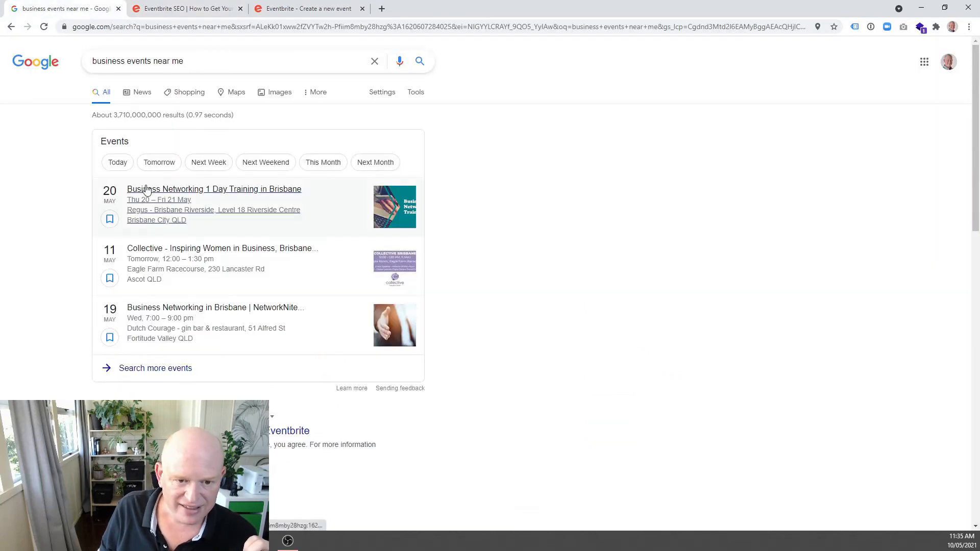
pyautogui.click(297, 7)
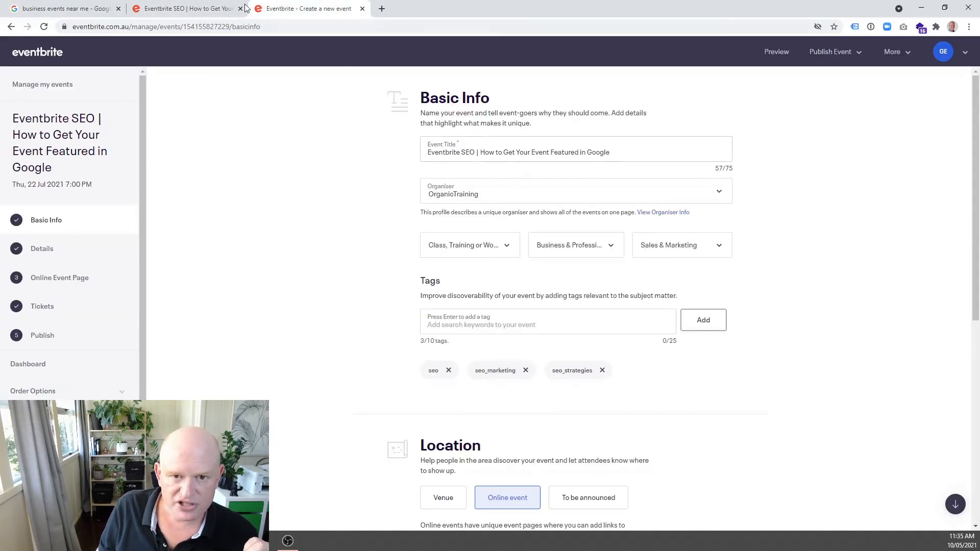
# - Return to the Details page and examine the description text, checking the available text styles for the "Quote here" line
pyautogui.click(43, 251)
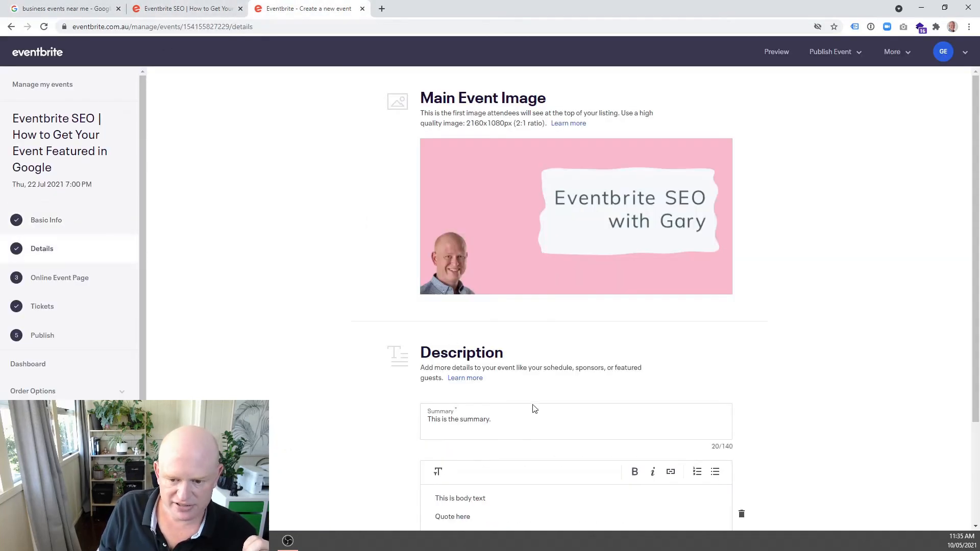
pyautogui.rightClick(527, 429)
pyautogui.click(348, 396)
pyautogui.scroll(-2, 525, 415)
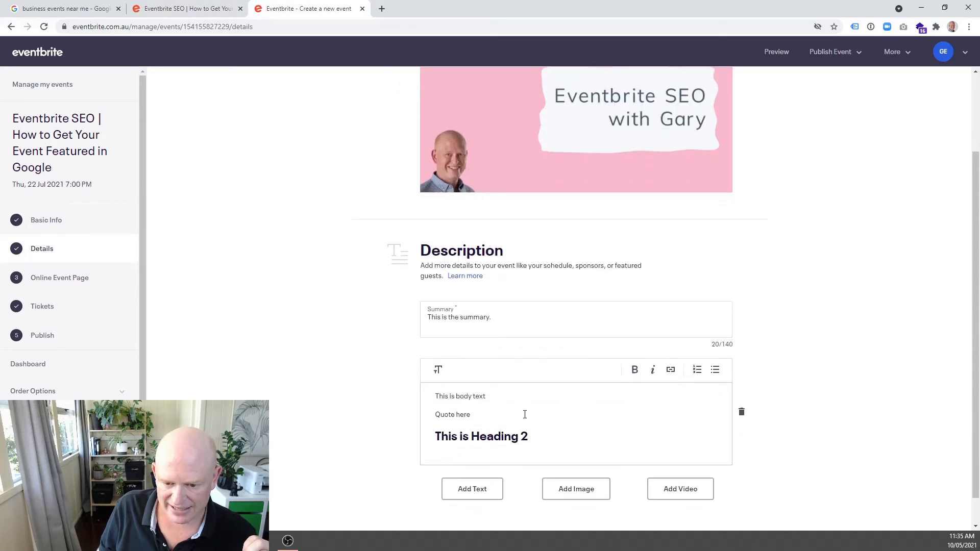
pyautogui.click(542, 434)
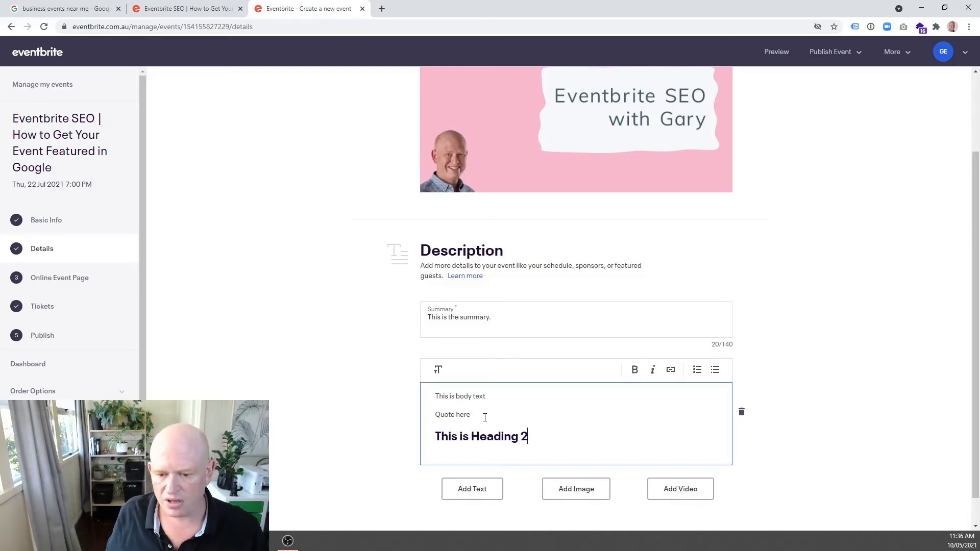
pyautogui.moveTo(485, 417); pyautogui.dragTo(418, 414)
pyautogui.click(437, 369)
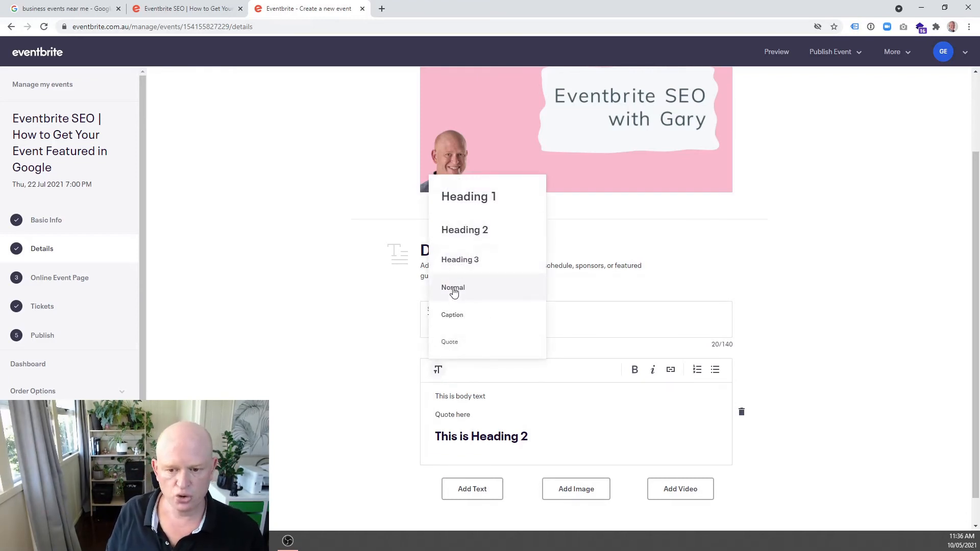
pyautogui.click(331, 355)
pyautogui.scroll(-1, 730, 402)
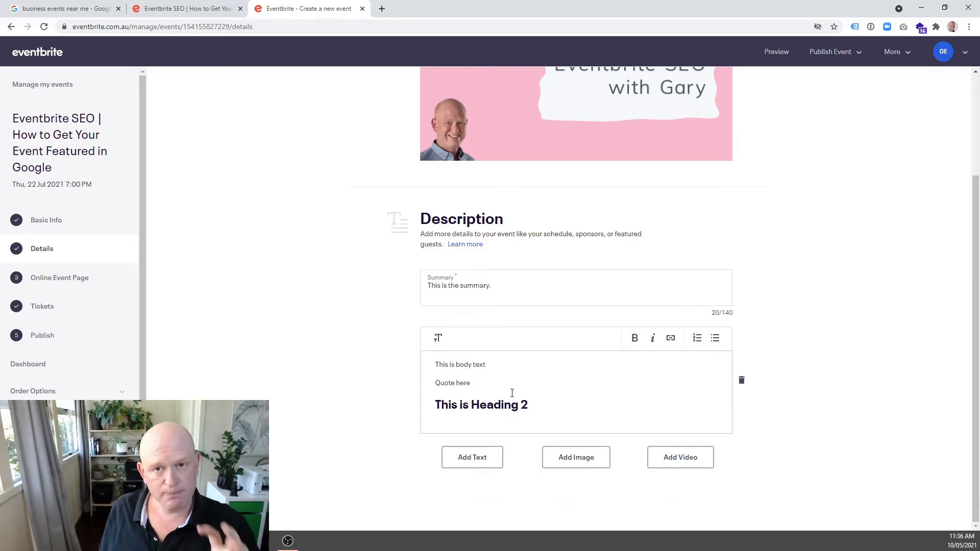
# - Review the title, tags, location, and date and time sections on the Basic Info page
pyautogui.scroll(4, 514, 393)
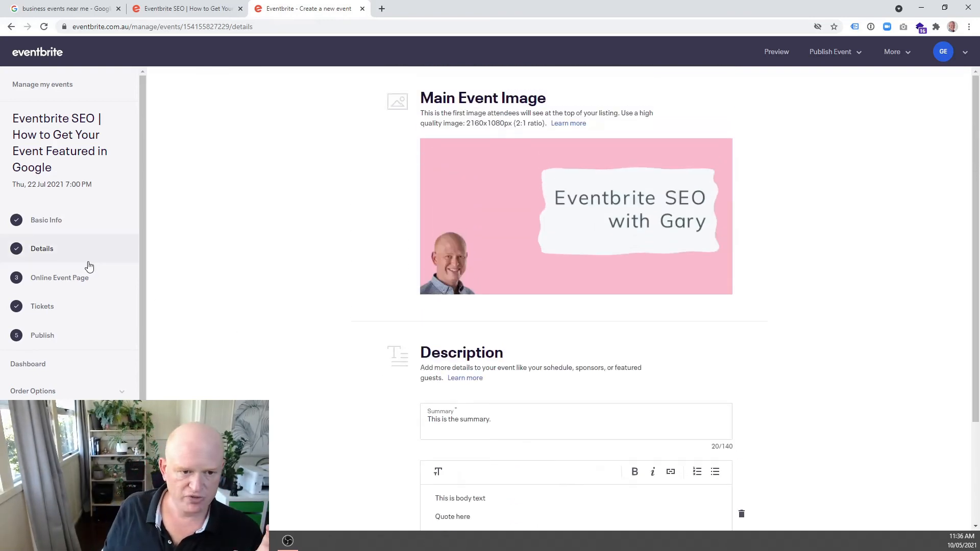
pyautogui.click(53, 233)
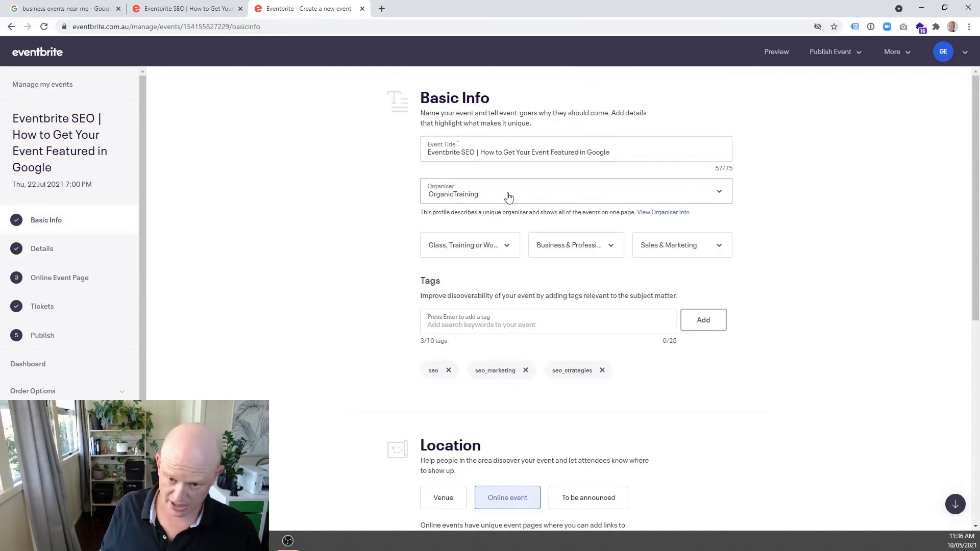
pyautogui.scroll(-2, 519, 375)
pyautogui.scroll(-6, 520, 375)
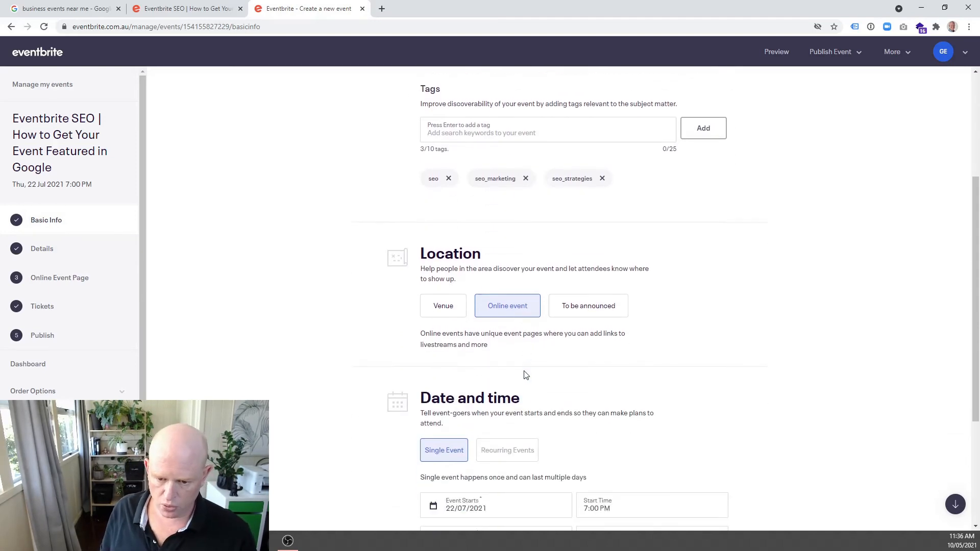
# - Reopen the description on the Details page and examine the Heading 2 style option for the "This is Heading 2" line
pyautogui.click(70, 250)
pyautogui.scroll(-2, 448, 366)
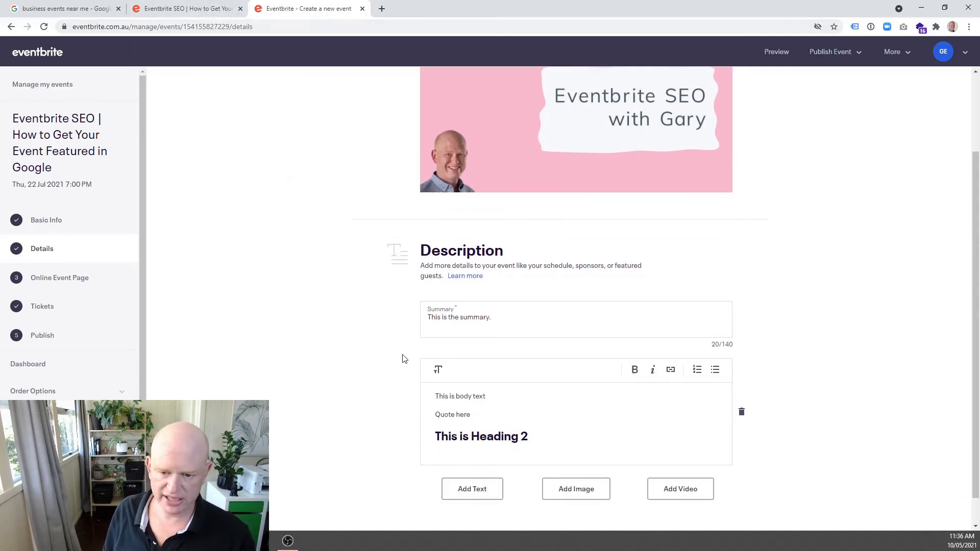
pyautogui.scroll(-1, 402, 382)
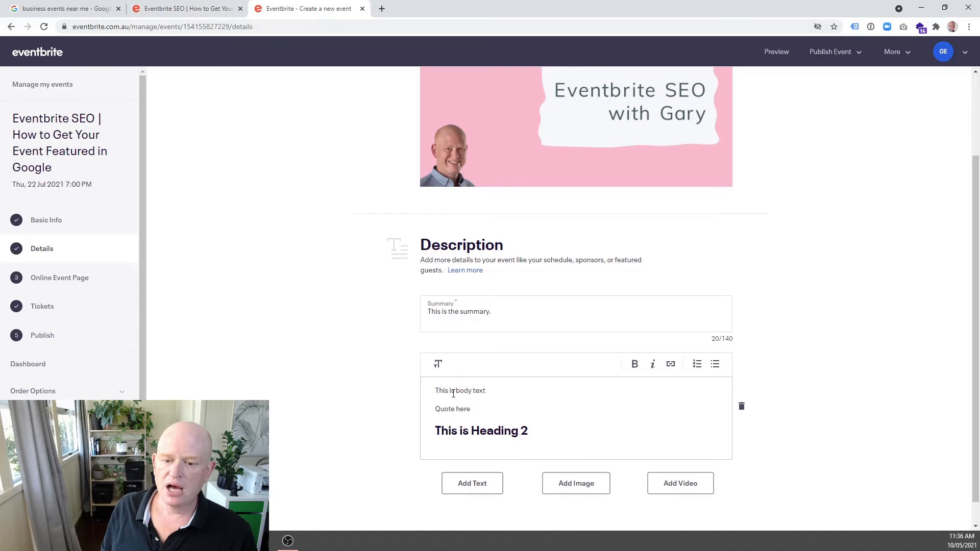
pyautogui.click(558, 392)
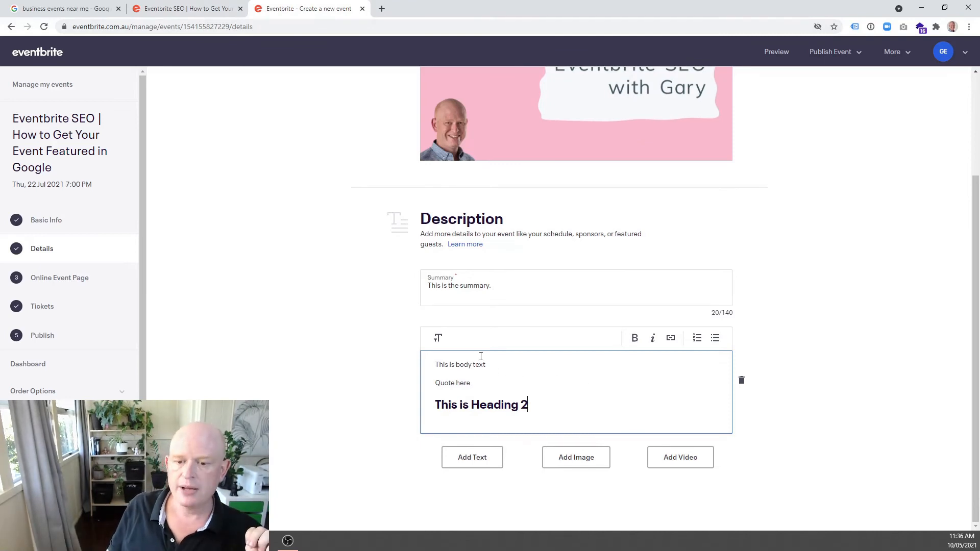
pyautogui.click(437, 337)
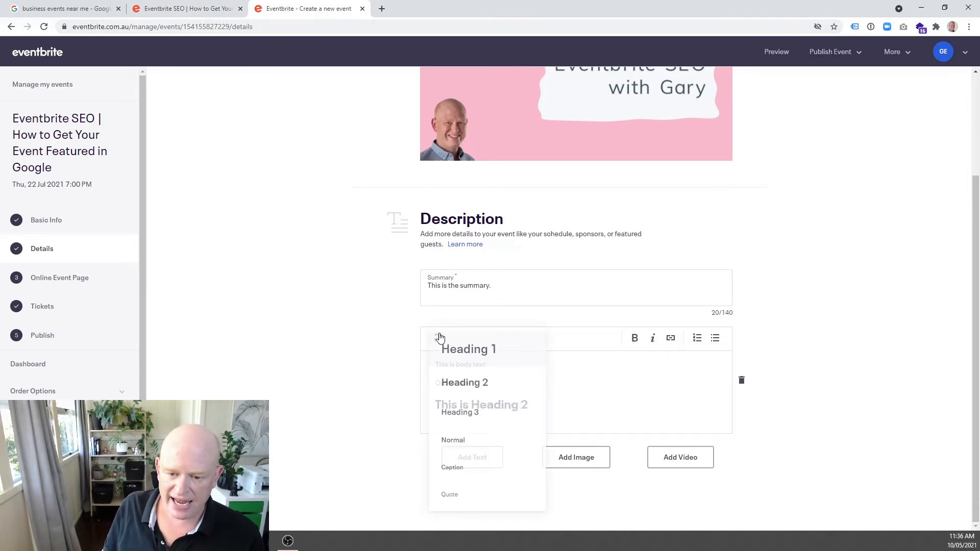
pyautogui.click(464, 384)
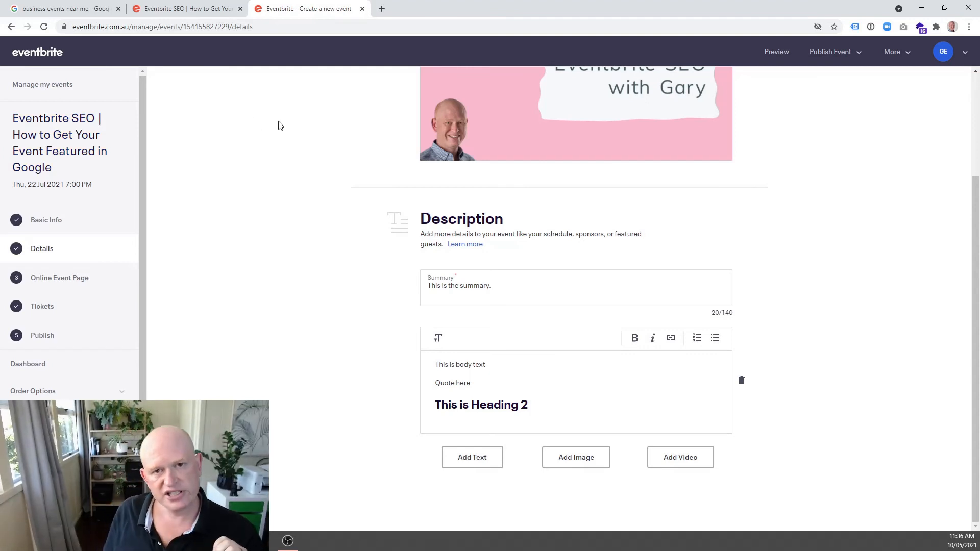
# - Compare the Google event listings with the event preview page, and clear the title highlight in the preview
pyautogui.click(57, 6)
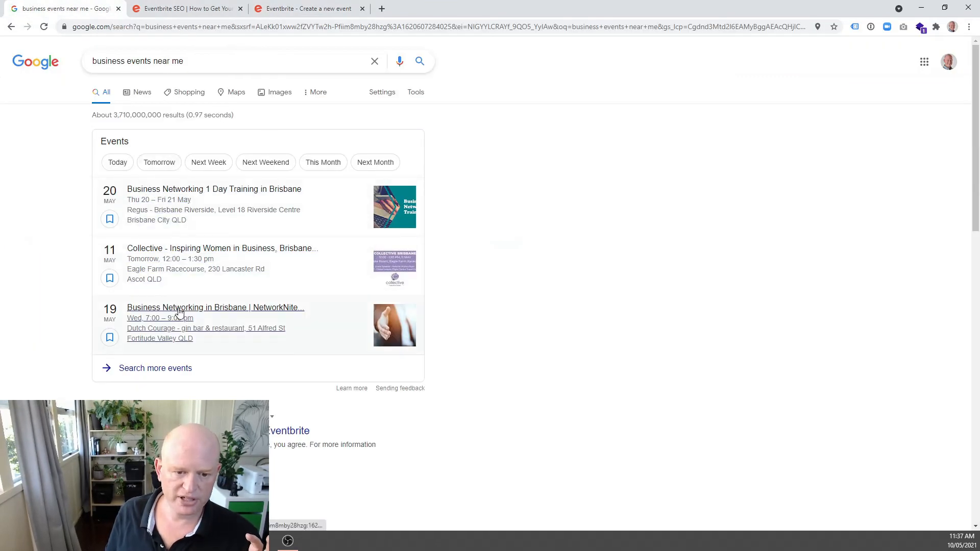
pyautogui.click(186, 8)
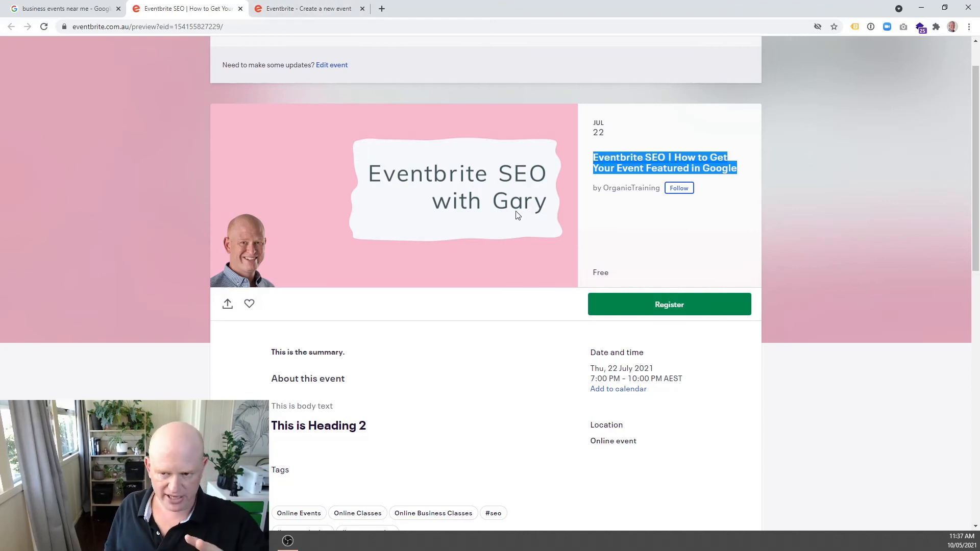
pyautogui.click(806, 253)
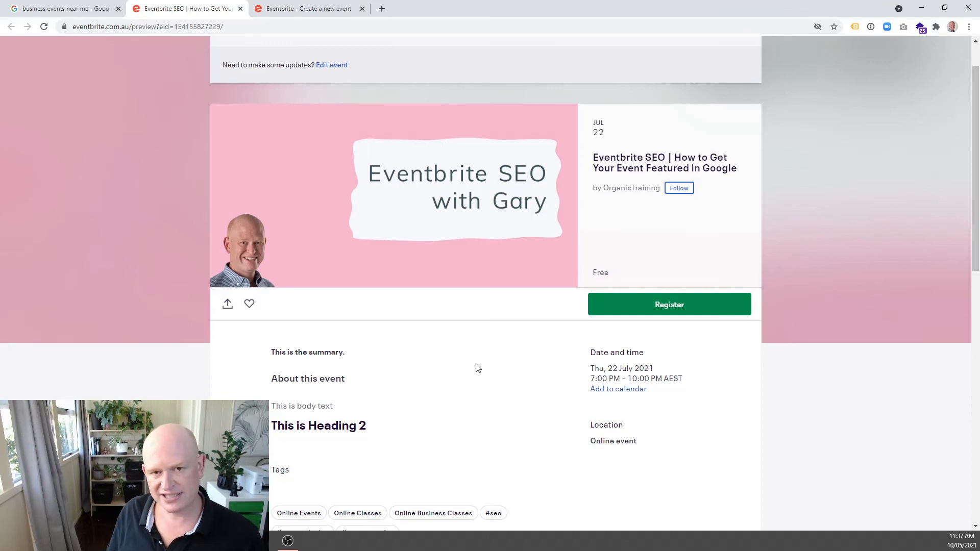
# - Open the event preview's page source and find the first occurrence of "ld+" in the code
pyautogui.rightClick(428, 402)
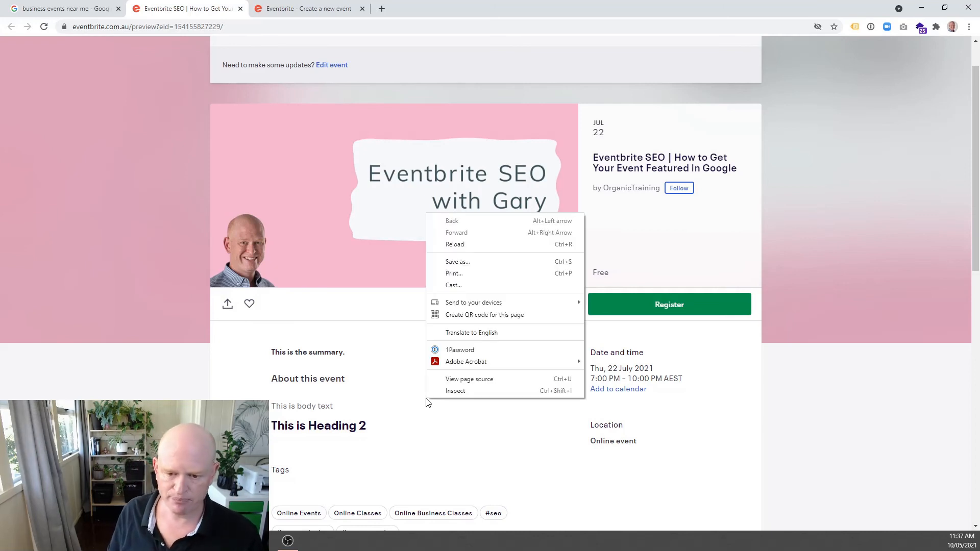
pyautogui.click(468, 381)
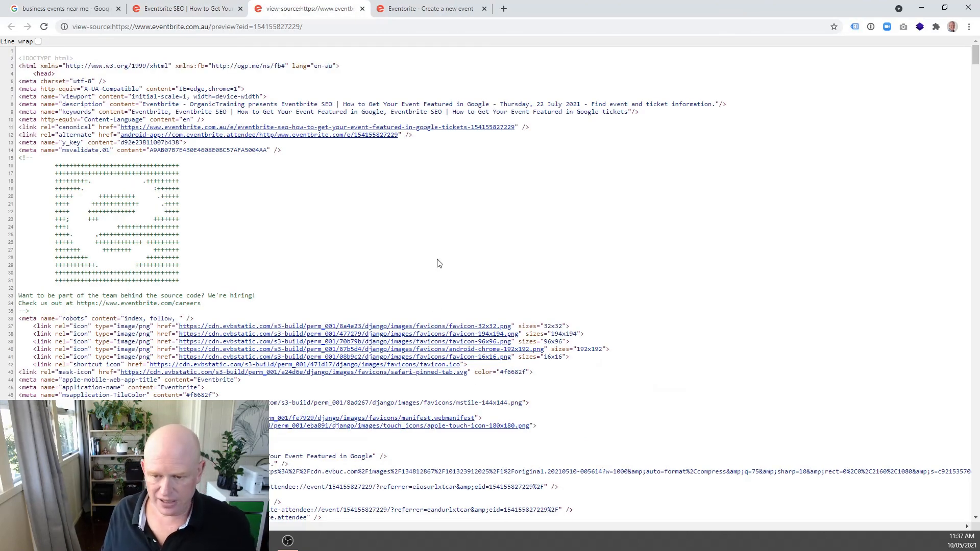
pyautogui.hotkey('ctrl', 'f')
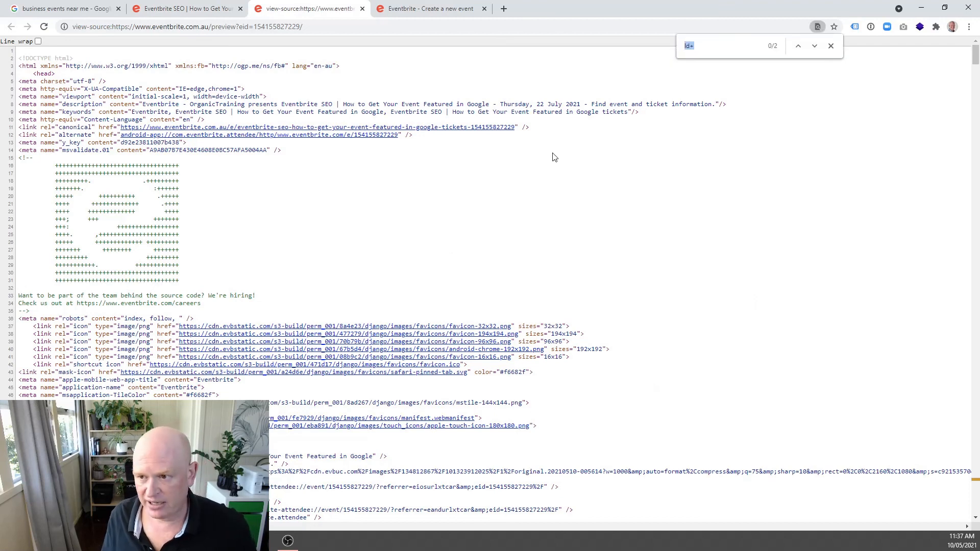
pyautogui.click(814, 45)
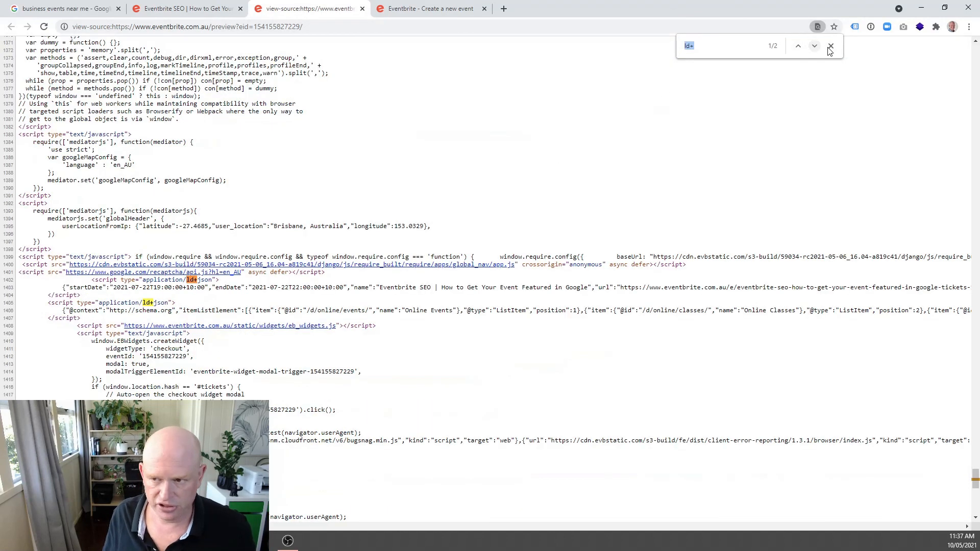
pyautogui.click(831, 47)
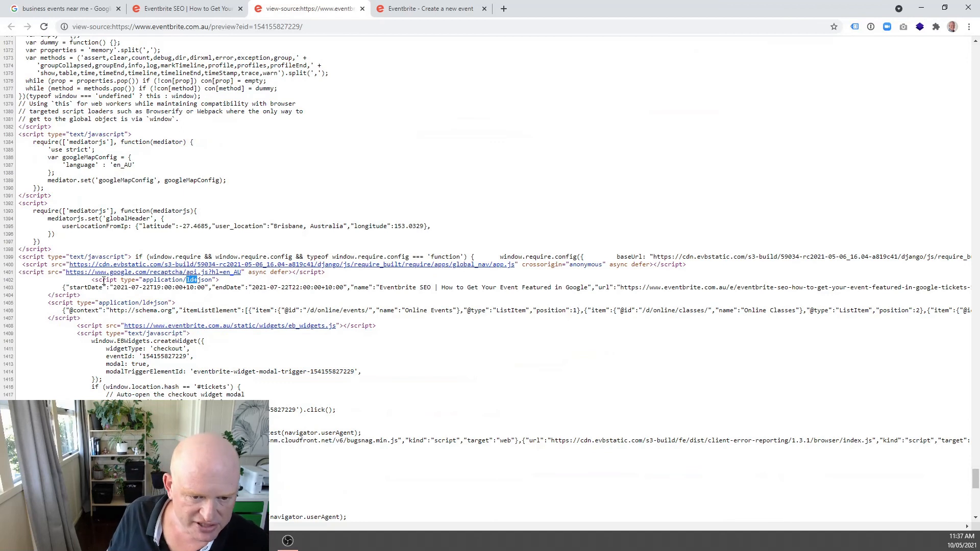
# - Compare the event's ld+json structured data with the event preview, and highlight the complete first ld+json script block in the source
pyautogui.moveTo(92, 281); pyautogui.dragTo(193, 303)
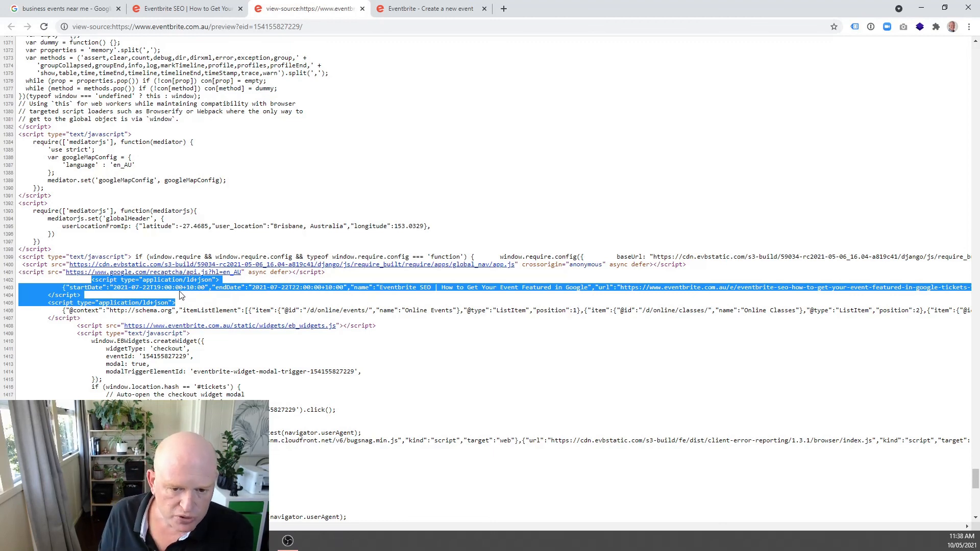
pyautogui.click(190, 8)
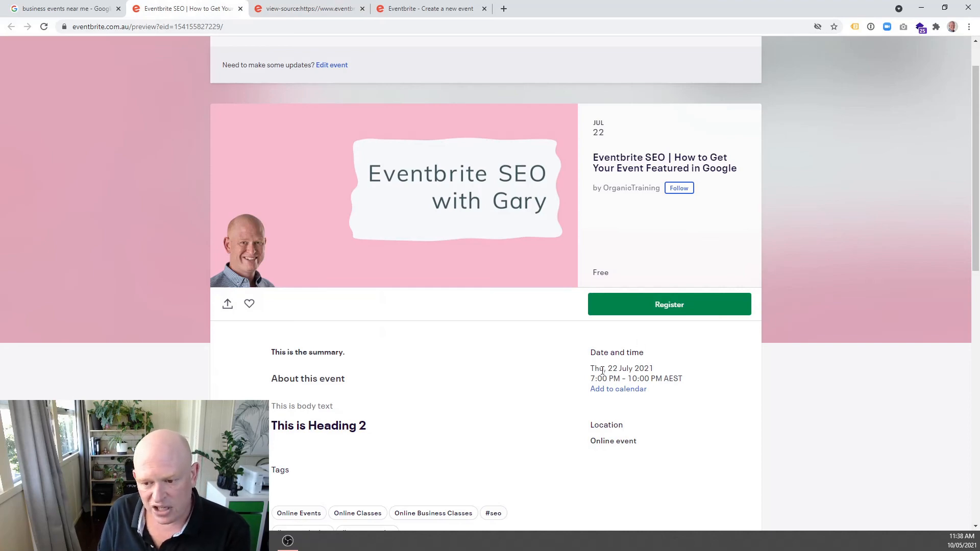
pyautogui.click(308, 9)
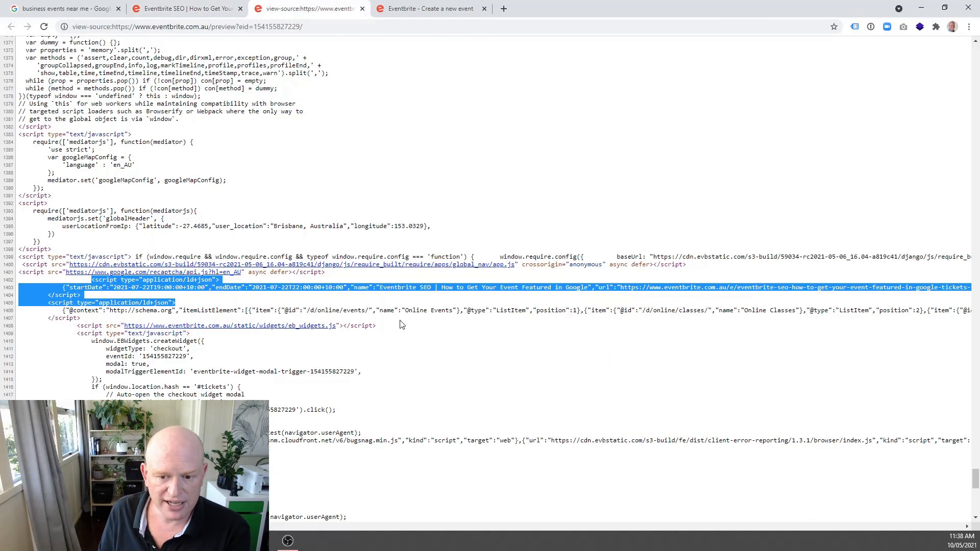
pyautogui.click(421, 329)
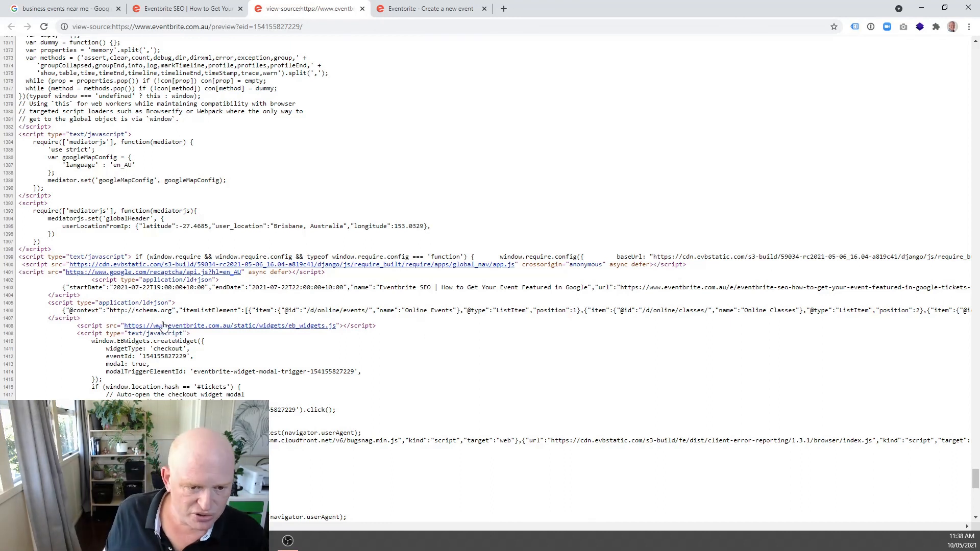
pyautogui.moveTo(90, 279); pyautogui.dragTo(91, 297)
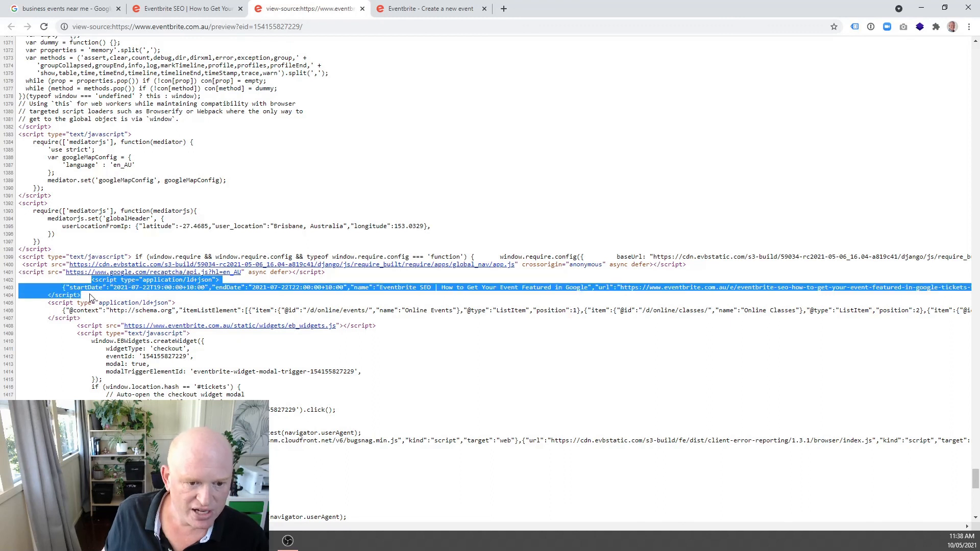